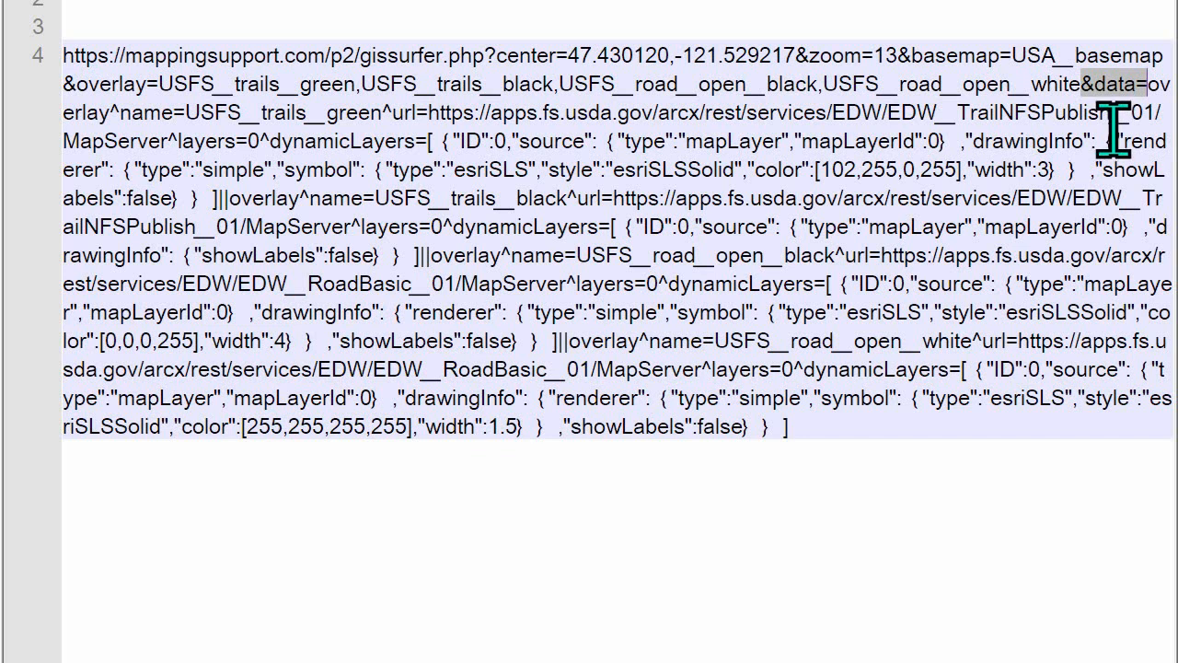
# Examine the data parameter in the long GISsurfer URL, and the header comments and GIS data link in Video_09_text_demo_2.txt
pyautogui.moveTo(1150, 92); pyautogui.dragTo(1073, 470)
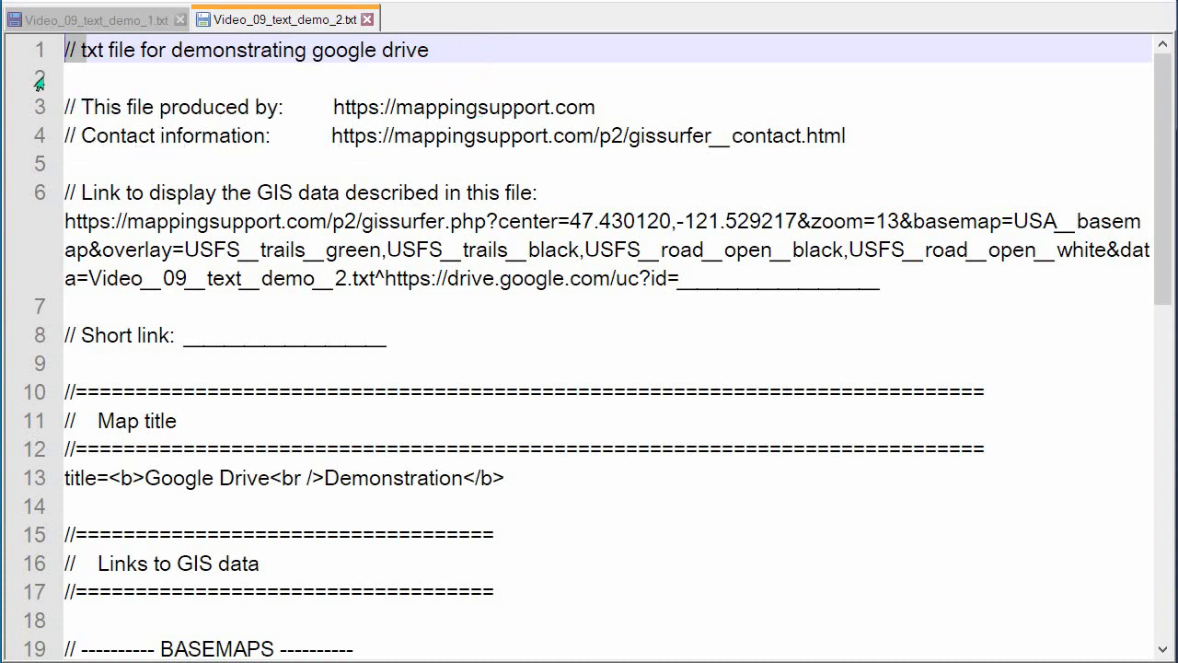
pyautogui.click(69, 138)
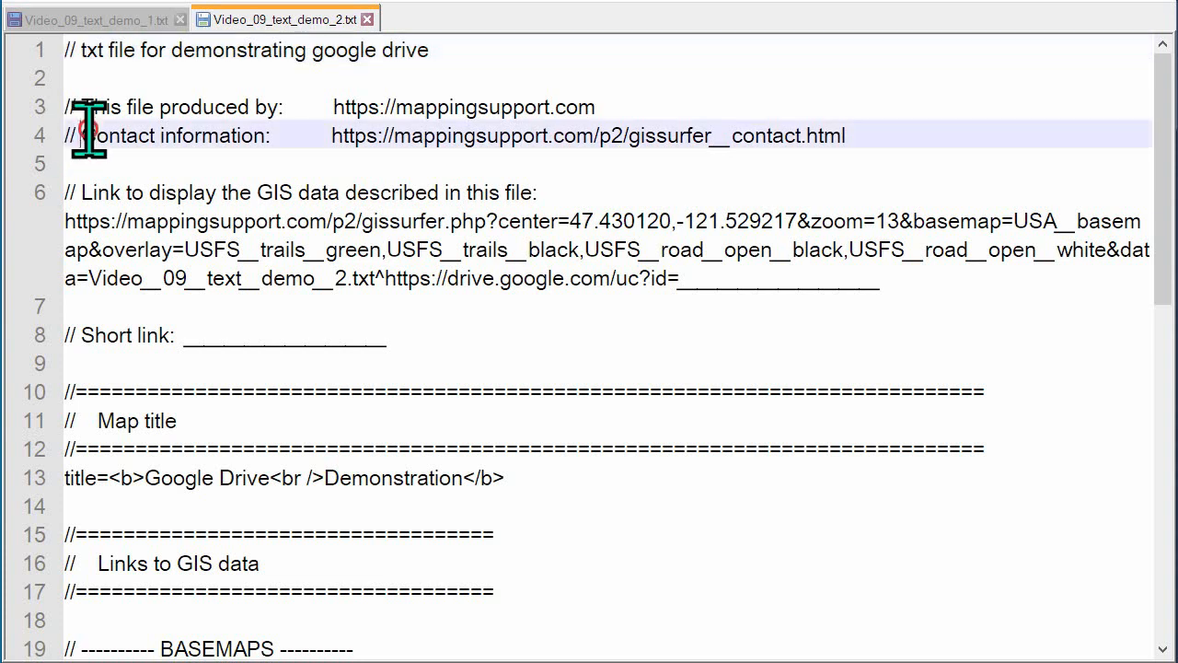
pyautogui.click(65, 192)
pyautogui.moveTo(64, 192); pyautogui.dragTo(883, 282)
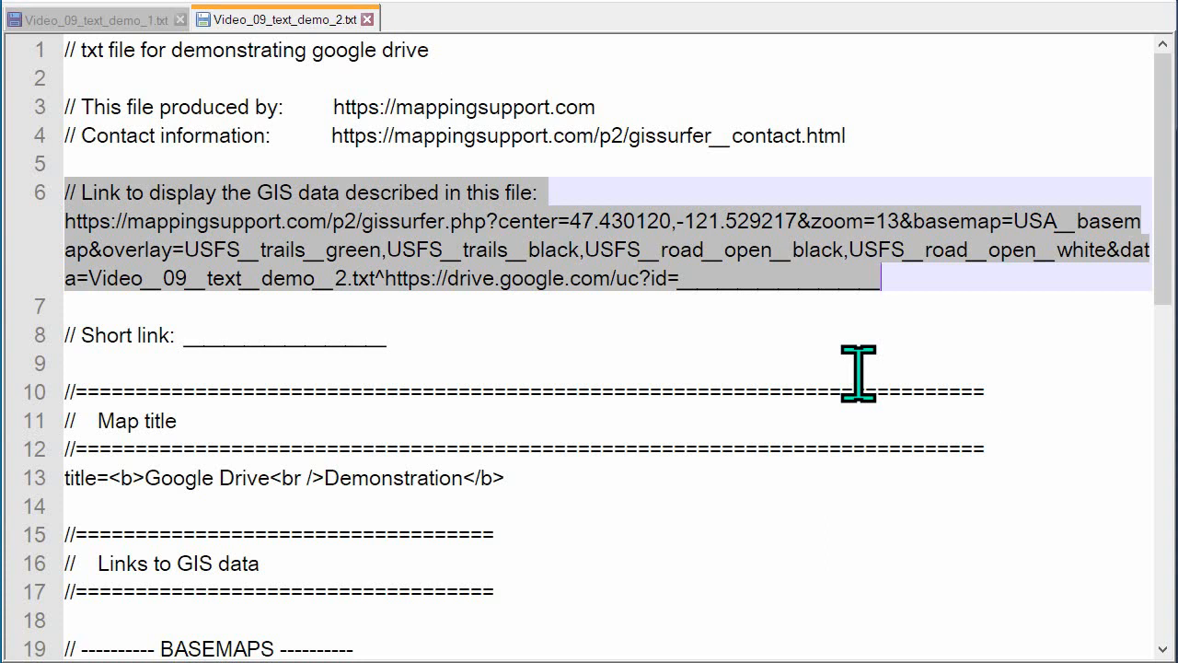
pyautogui.click(512, 331)
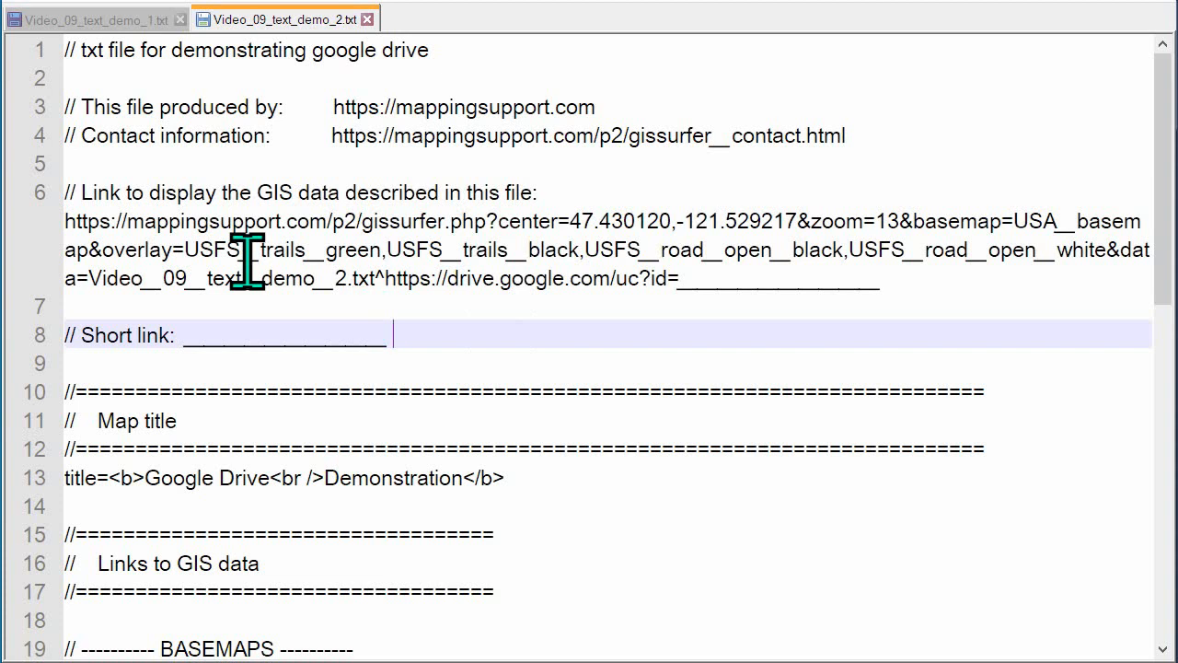
pyautogui.moveTo(55, 224); pyautogui.dragTo(872, 293)
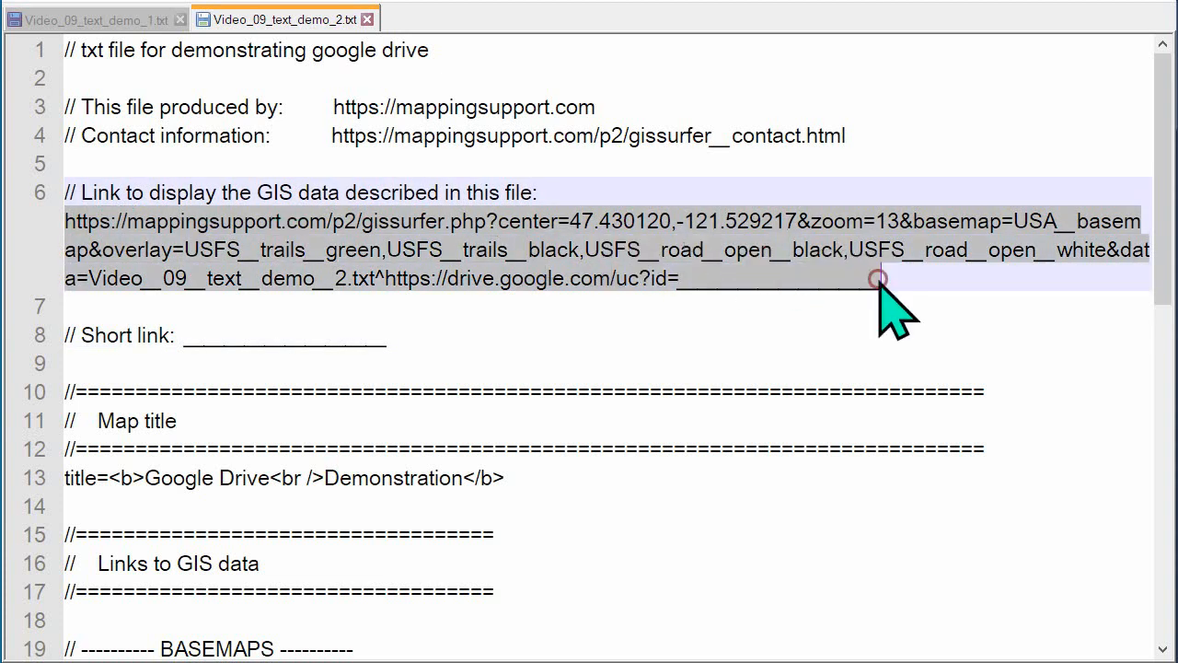
pyautogui.click(81, 308)
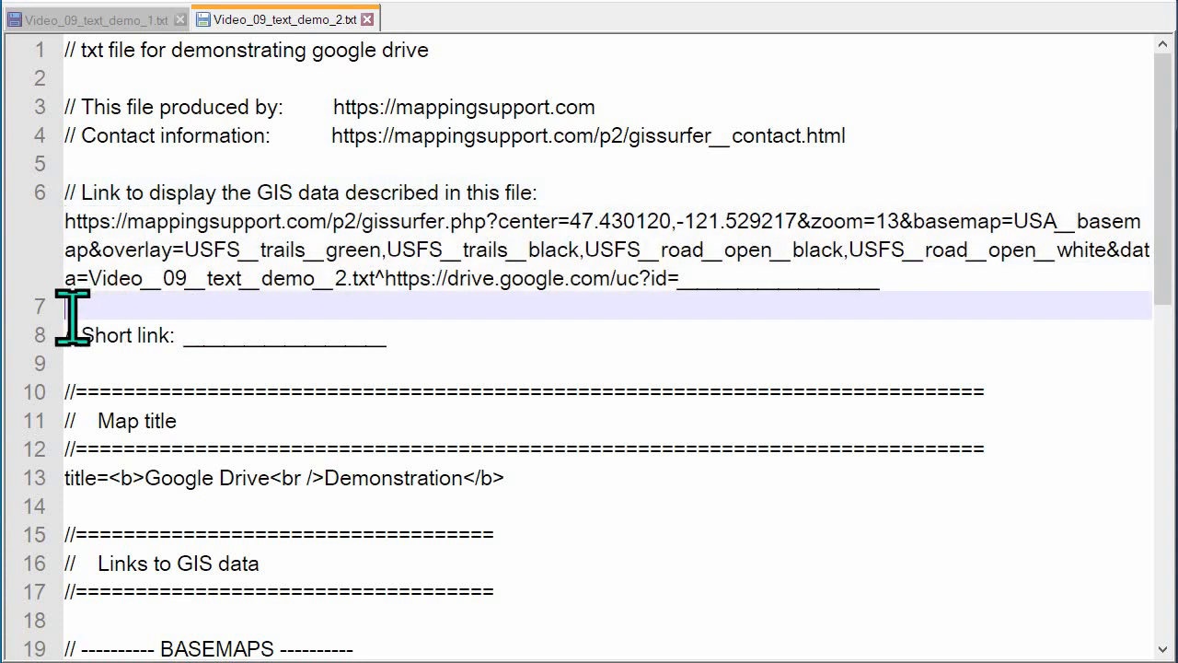
# Examine the basemaps and overlays sections, including each USFS trail and road overlay's comment line and definition
pyautogui.click(1163, 150)
pyautogui.moveTo(1163, 150); pyautogui.dragTo(1165, 216)
pyautogui.click(32, 336)
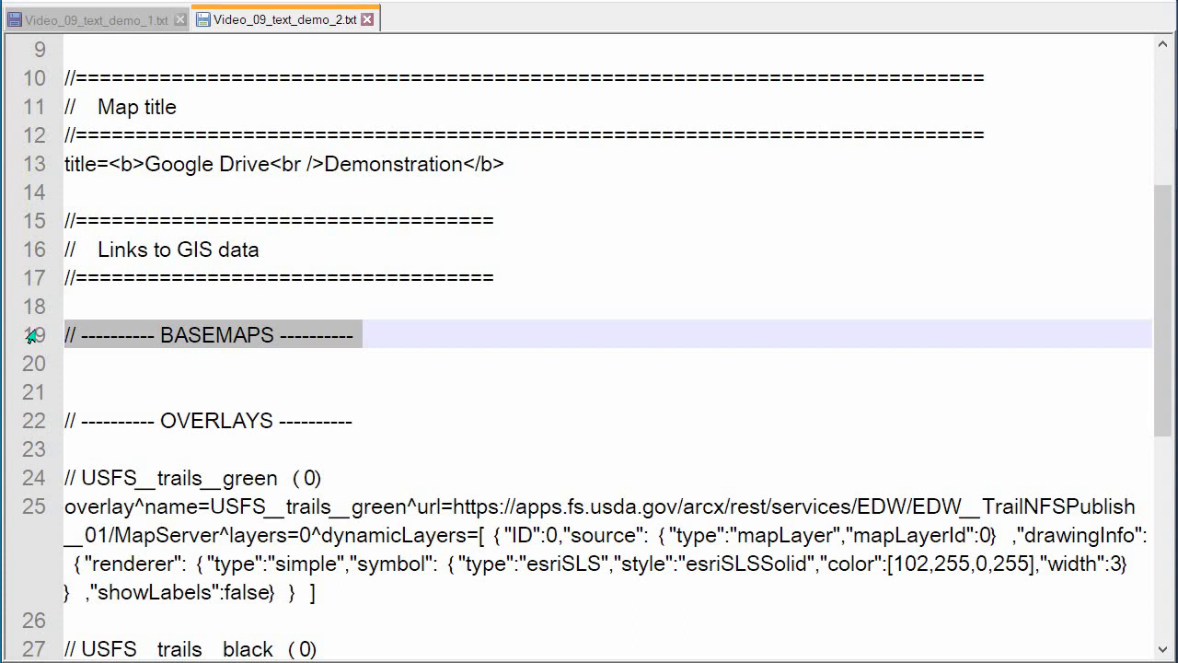
pyautogui.click(74, 388)
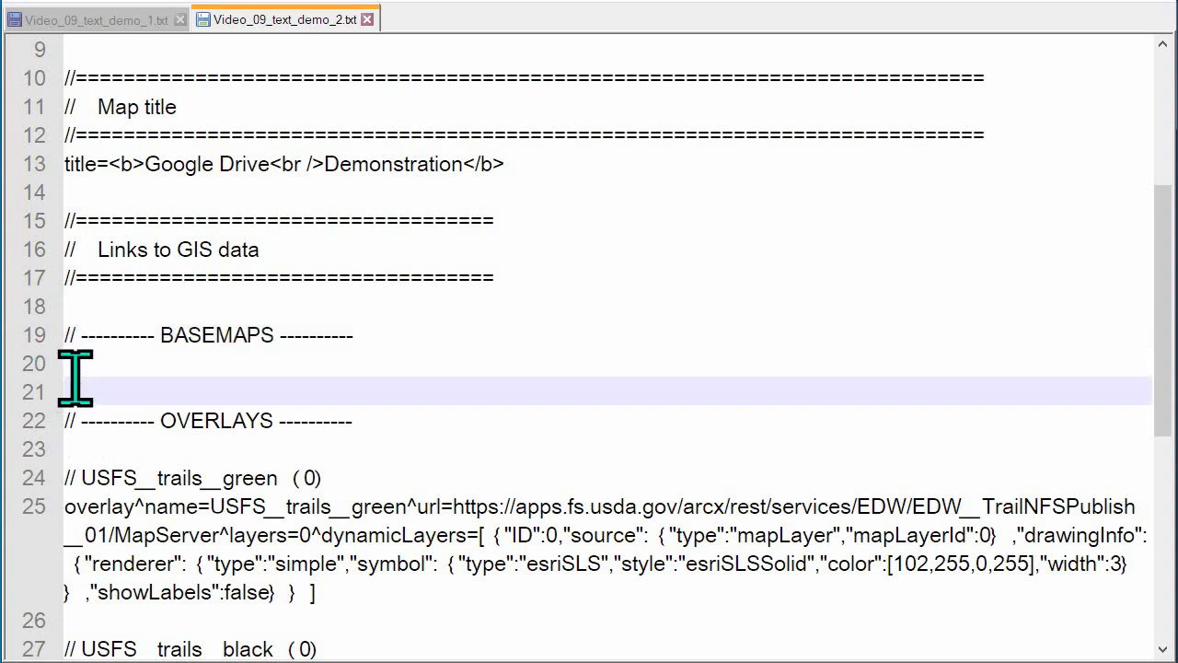
pyautogui.moveTo(1162, 287); pyautogui.dragTo(1167, 462)
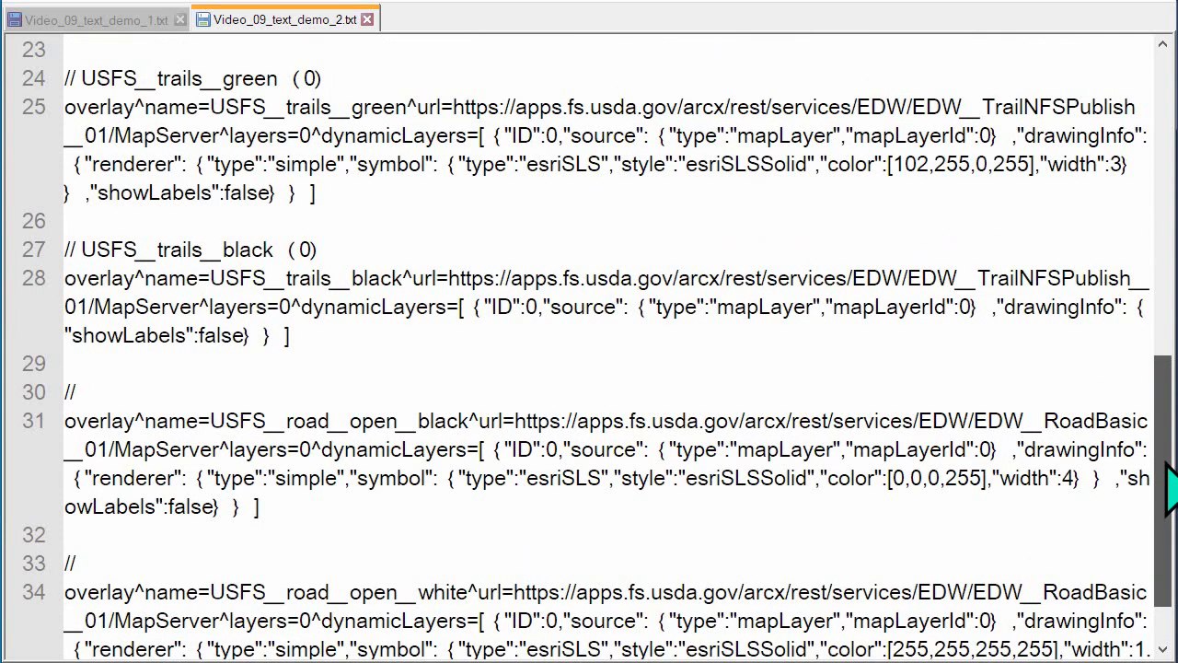
pyautogui.tripleClick(339, 79)
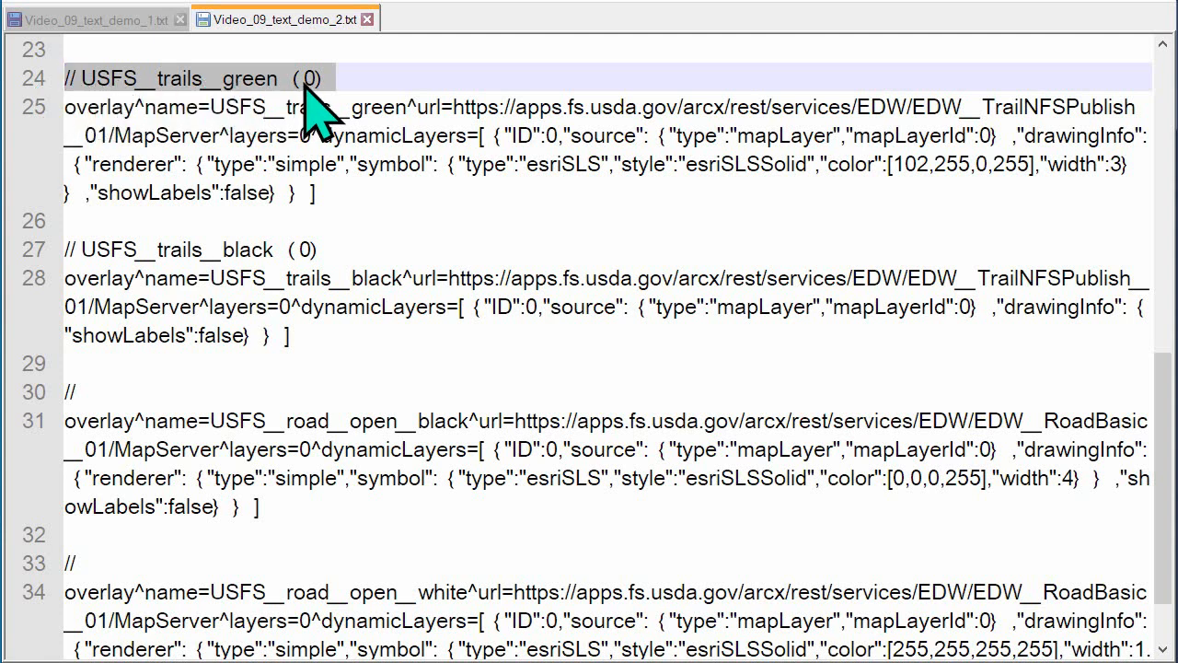
pyautogui.click(337, 256)
pyautogui.moveTo(337, 256); pyautogui.dragTo(45, 250)
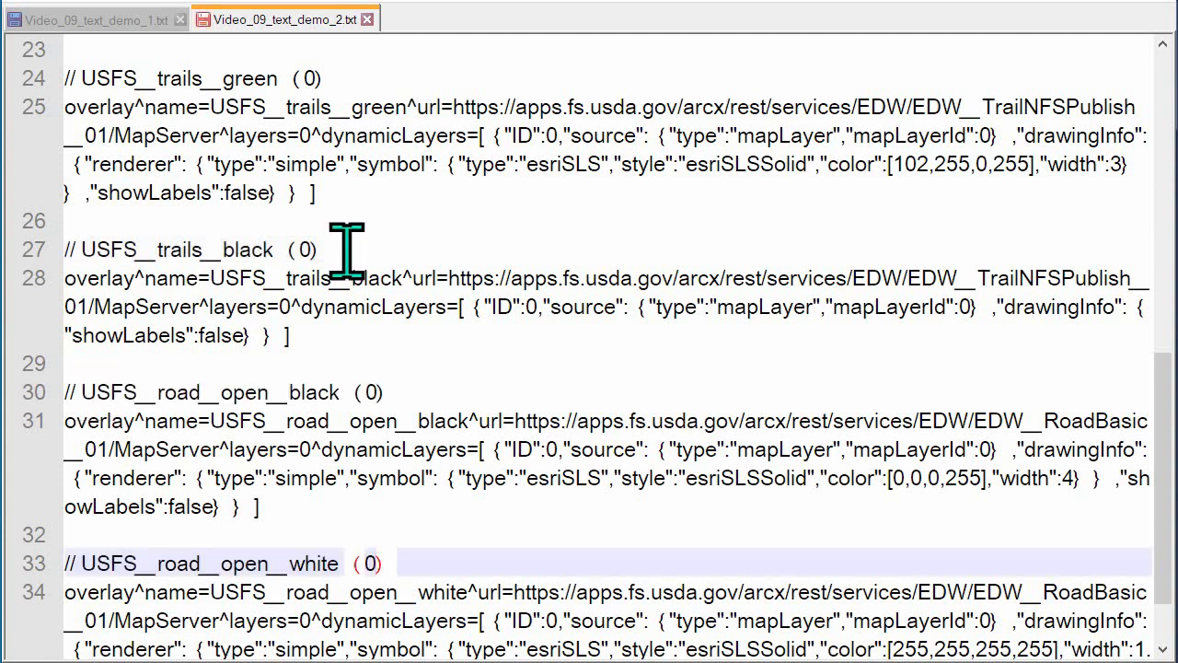
pyautogui.moveTo(342, 249); pyautogui.dragTo(57, 250)
pyautogui.moveTo(401, 394); pyautogui.dragTo(76, 391)
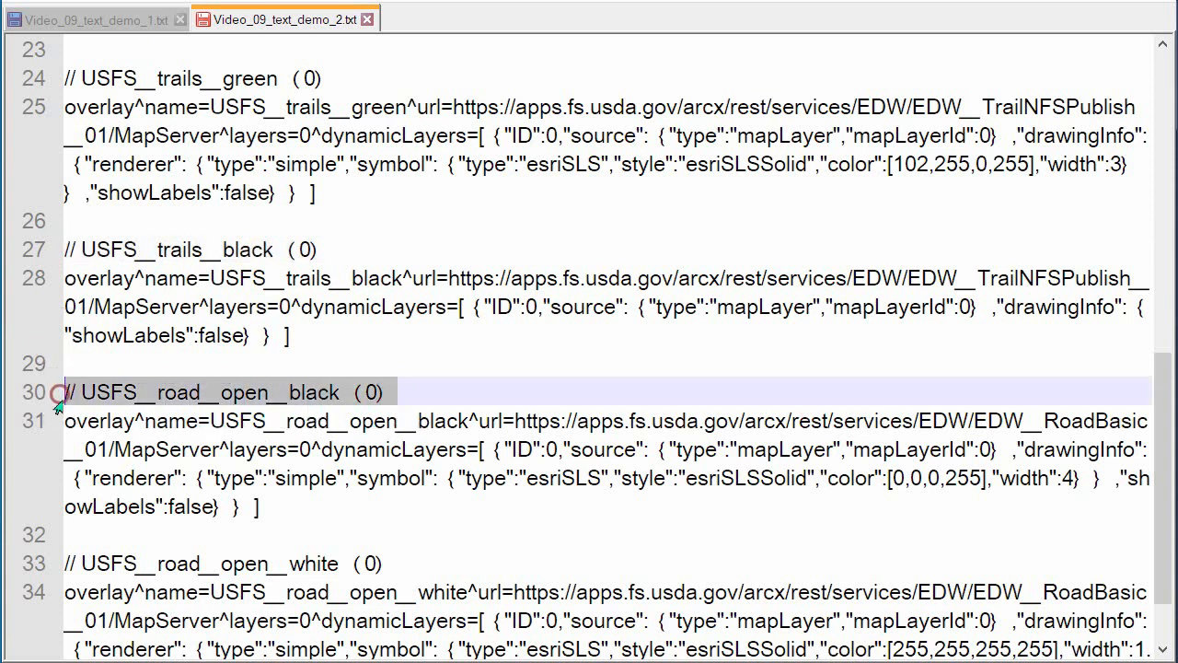
pyautogui.moveTo(405, 563); pyautogui.dragTo(28, 571)
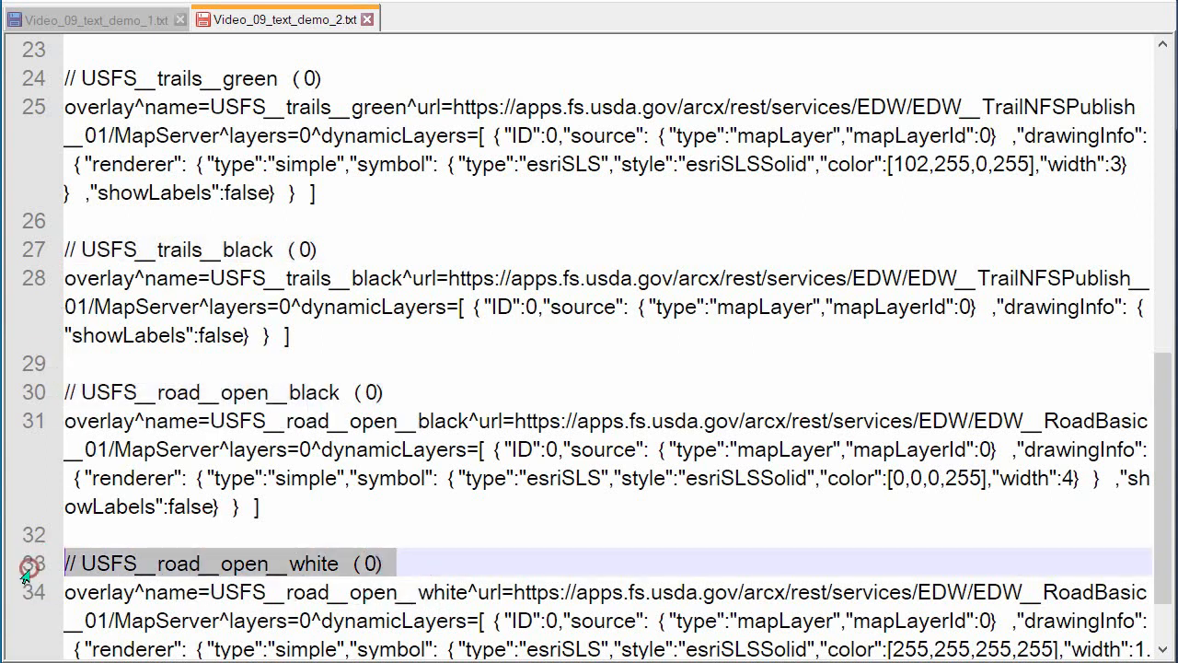
pyautogui.moveTo(189, 124); pyautogui.dragTo(692, 202)
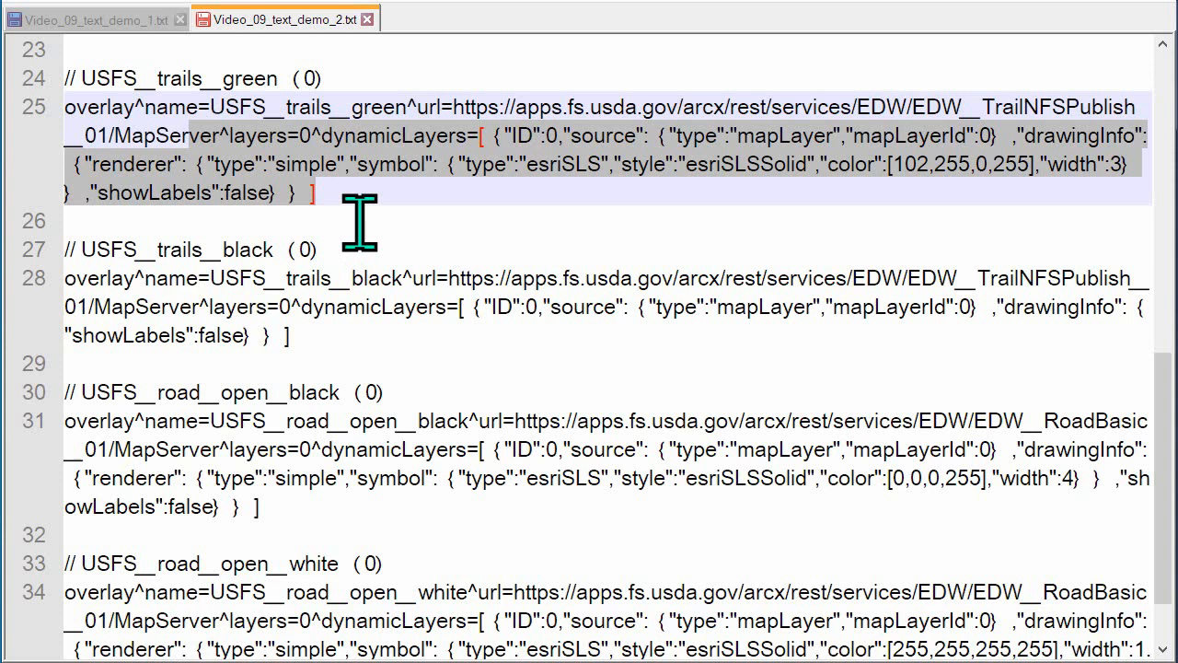
pyautogui.click(77, 221)
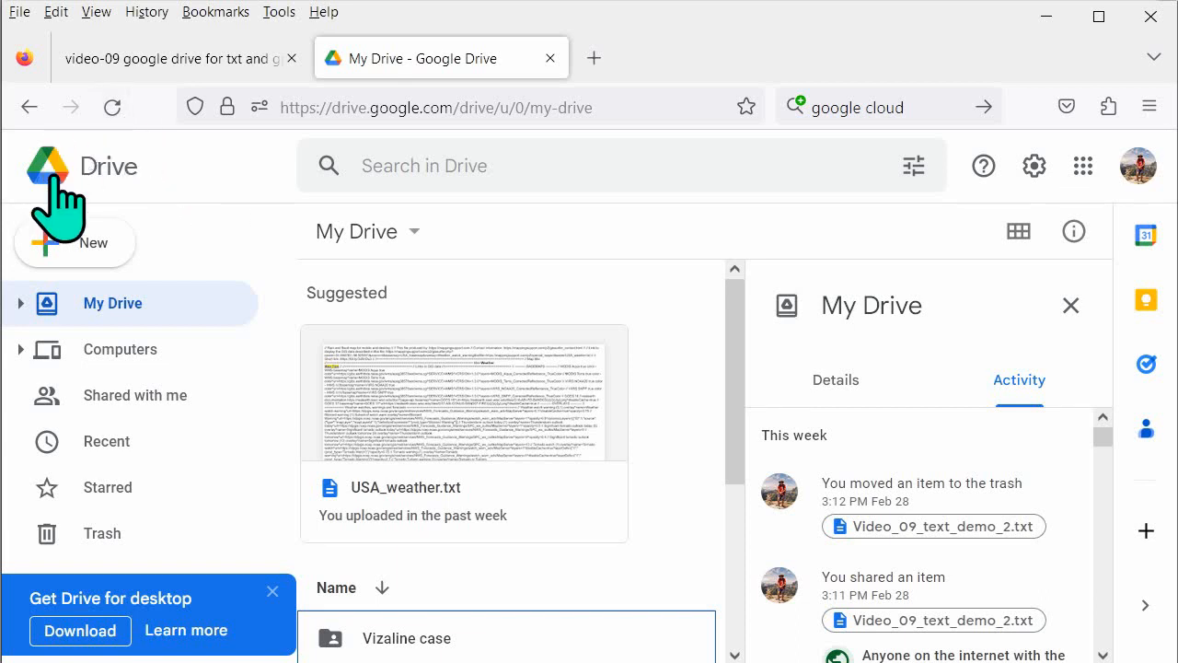
# Switch to My Drive in Google Drive and open the demo folder
pyautogui.scroll(-1, 667, 388)
pyautogui.scroll(-5, 671, 394)
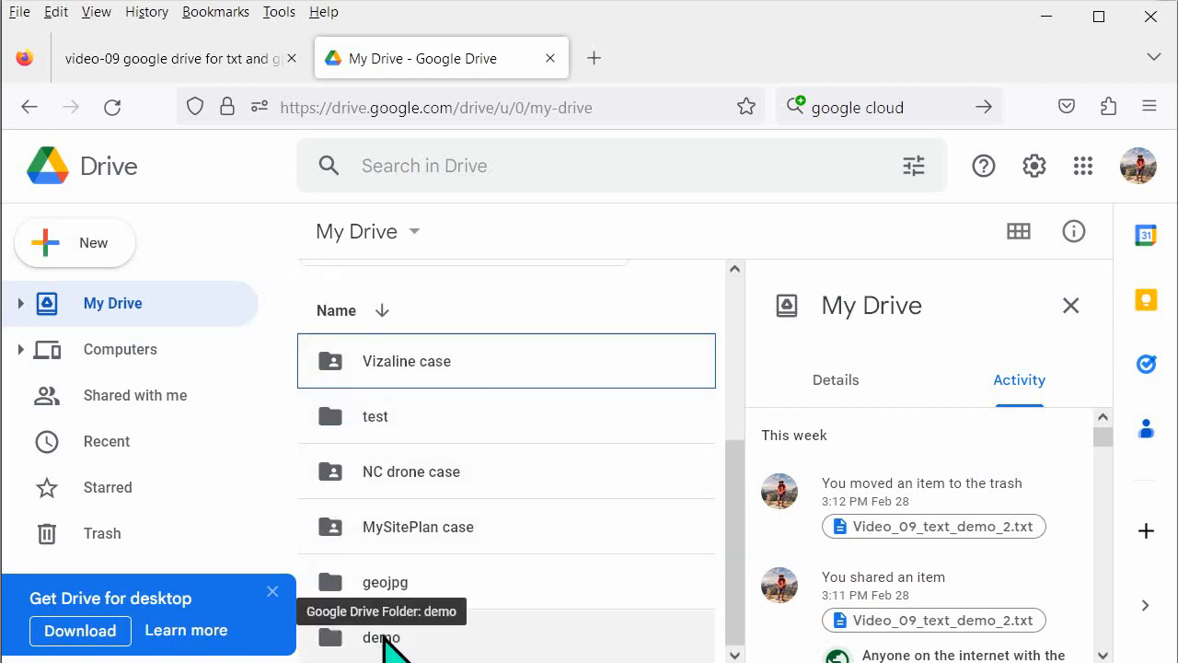
pyautogui.doubleClick(384, 637)
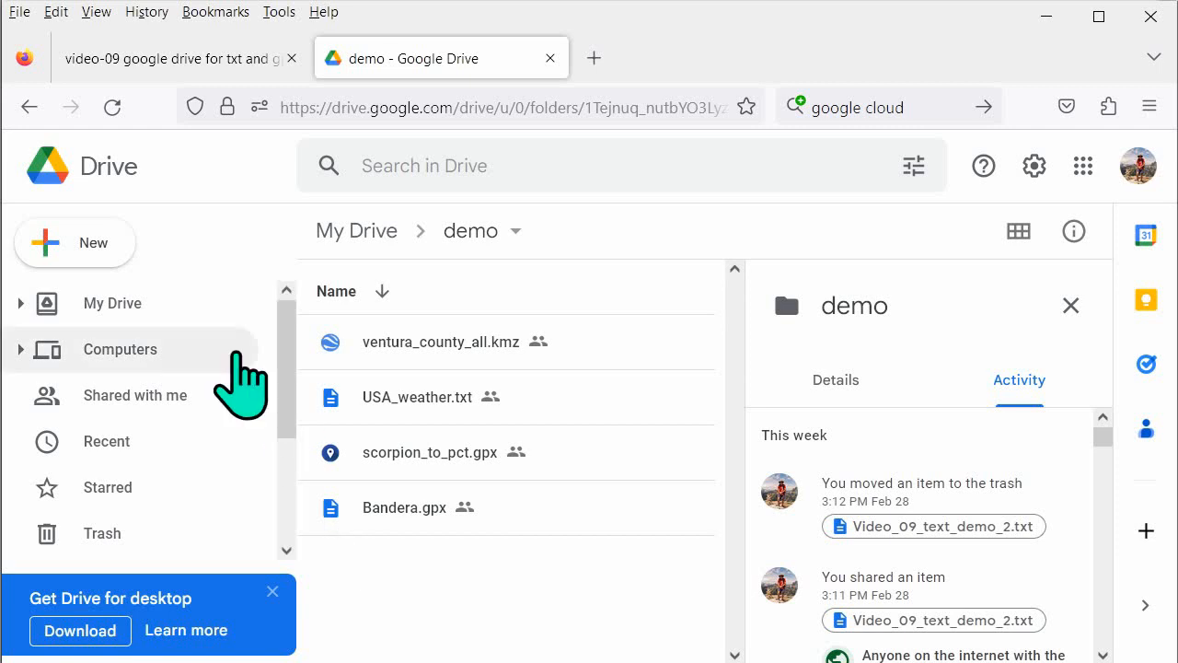
# Upload Video_09_text_demo_2.txt from the "videos - GISsurfer training" folder into the demo folder
pyautogui.click(54, 241)
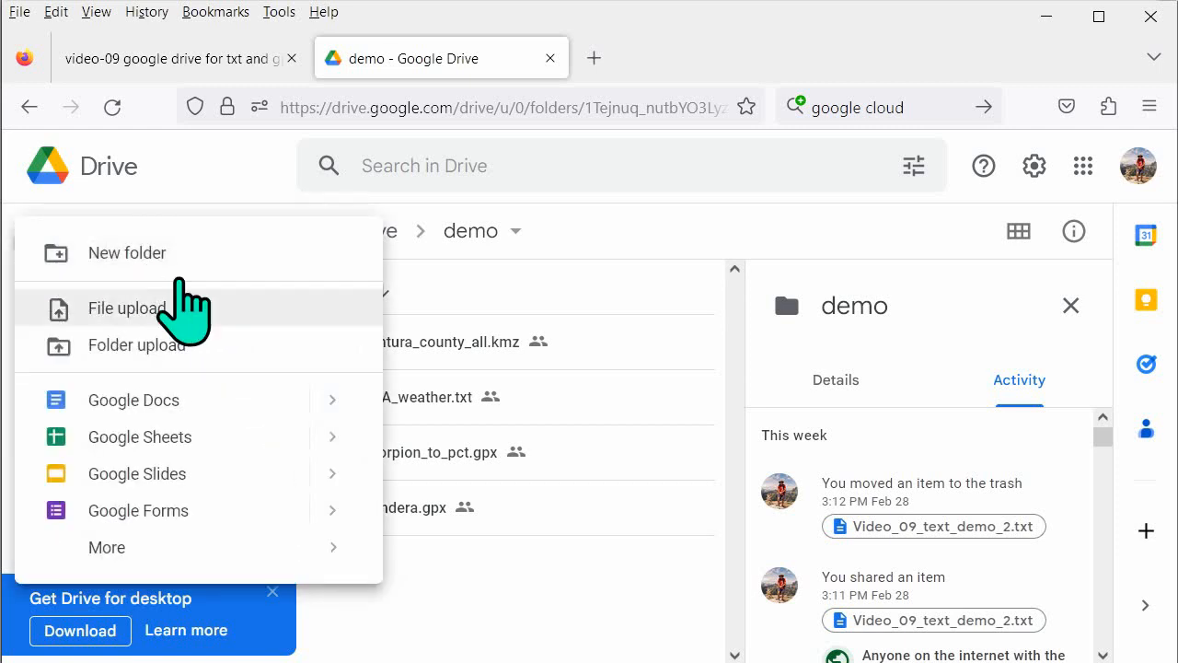
pyautogui.click(141, 308)
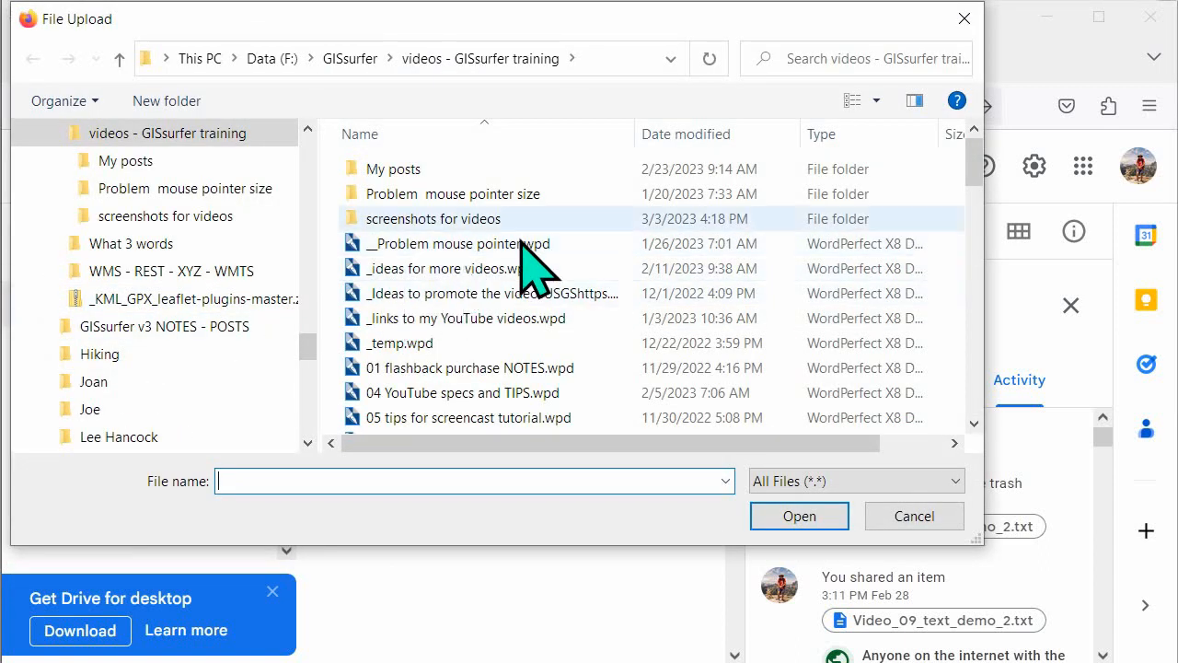
pyautogui.moveTo(974, 150); pyautogui.dragTo(969, 389)
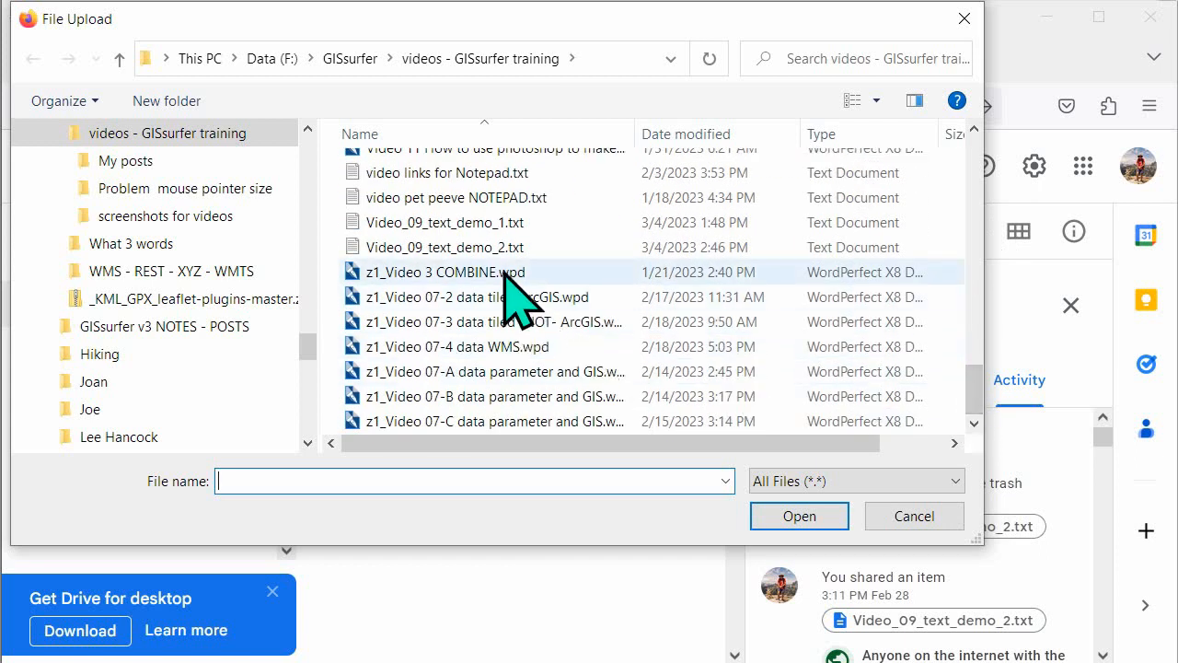
pyautogui.click(490, 247)
pyautogui.doubleClick(491, 247)
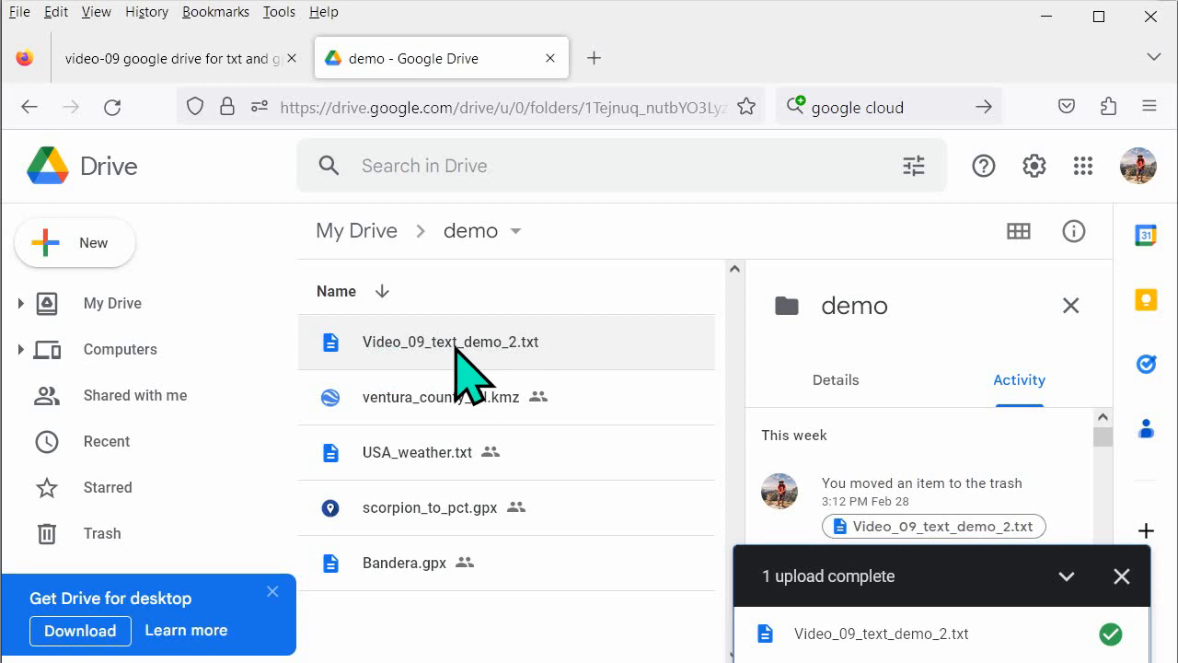
# Share Video_09_text_demo_2.txt with Anyone with the link as Viewer and copy its sharing link
pyautogui.rightClick(460, 345)
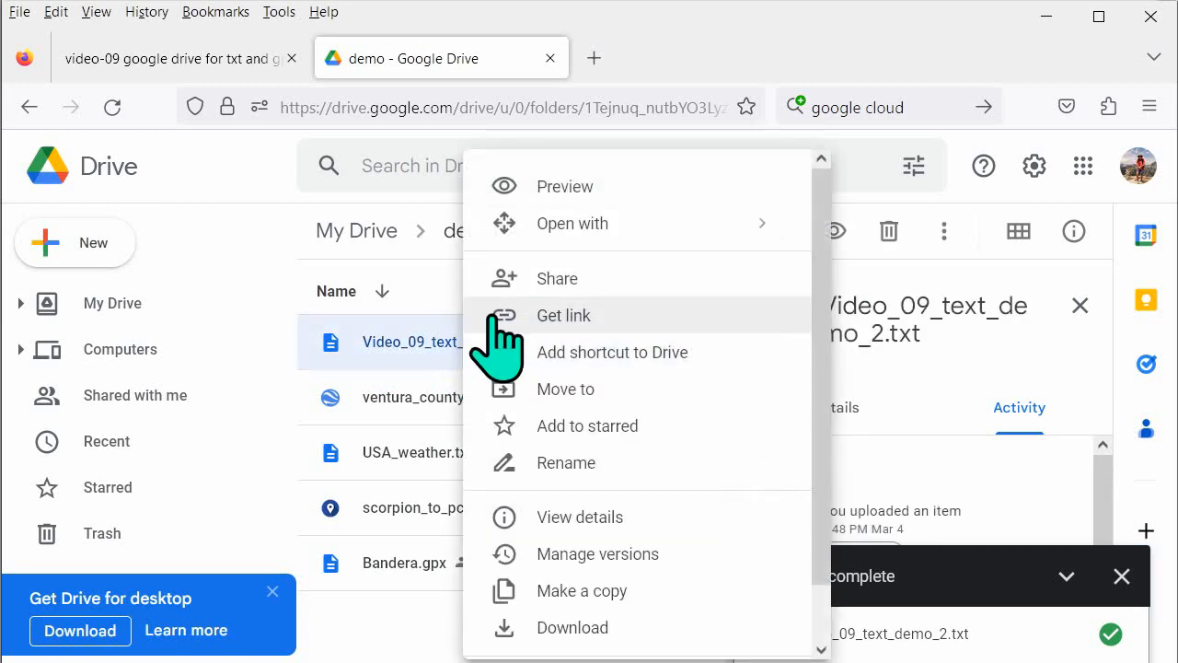
pyautogui.click(548, 279)
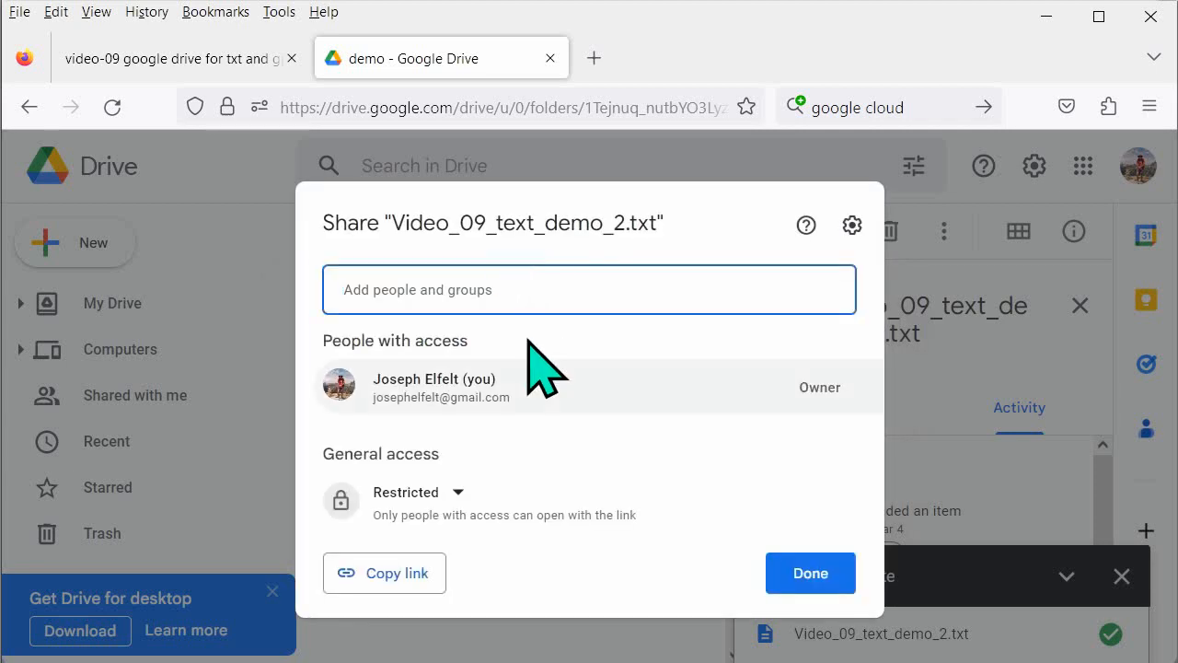
pyautogui.click(453, 493)
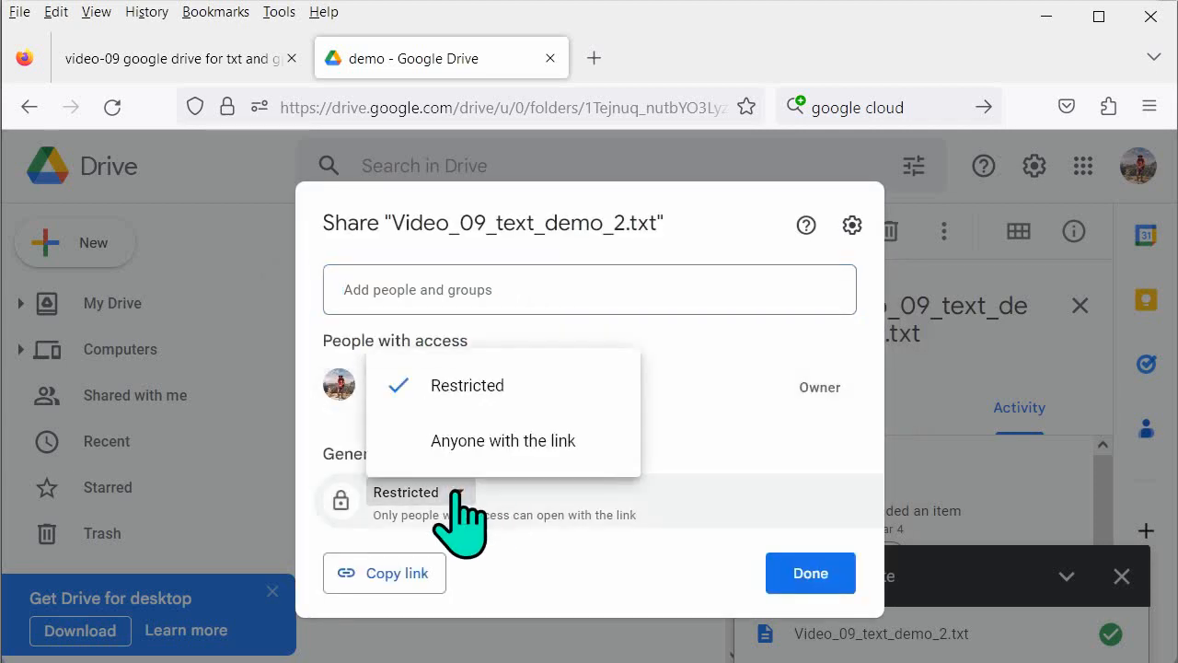
pyautogui.click(488, 442)
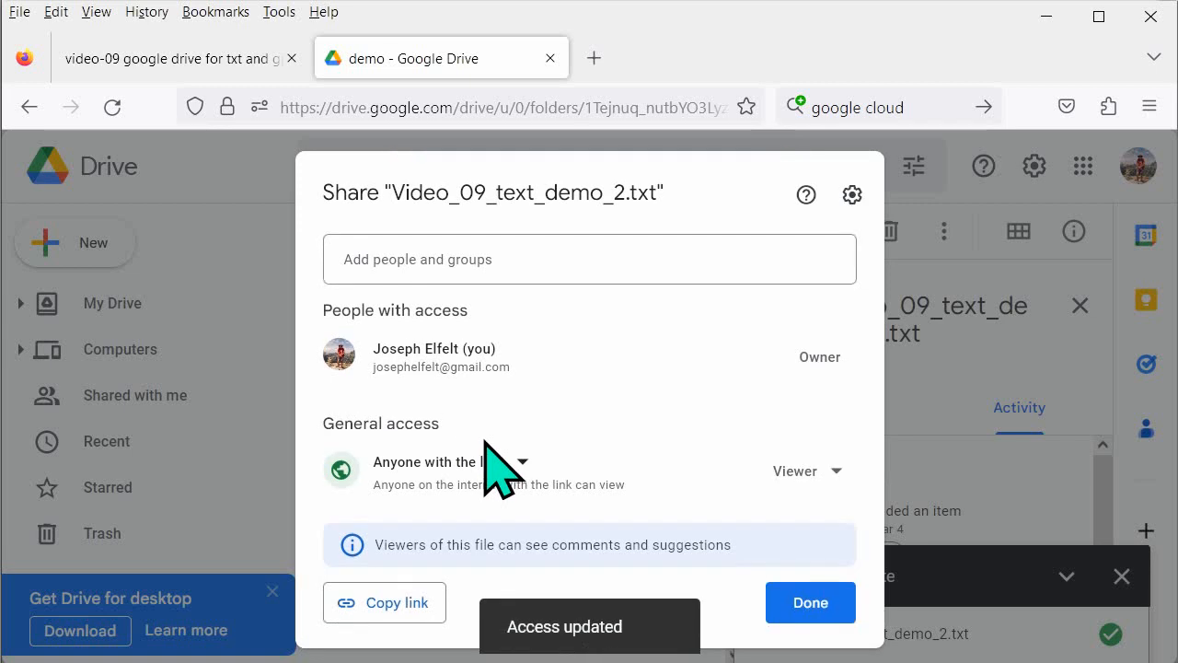
pyautogui.click(396, 607)
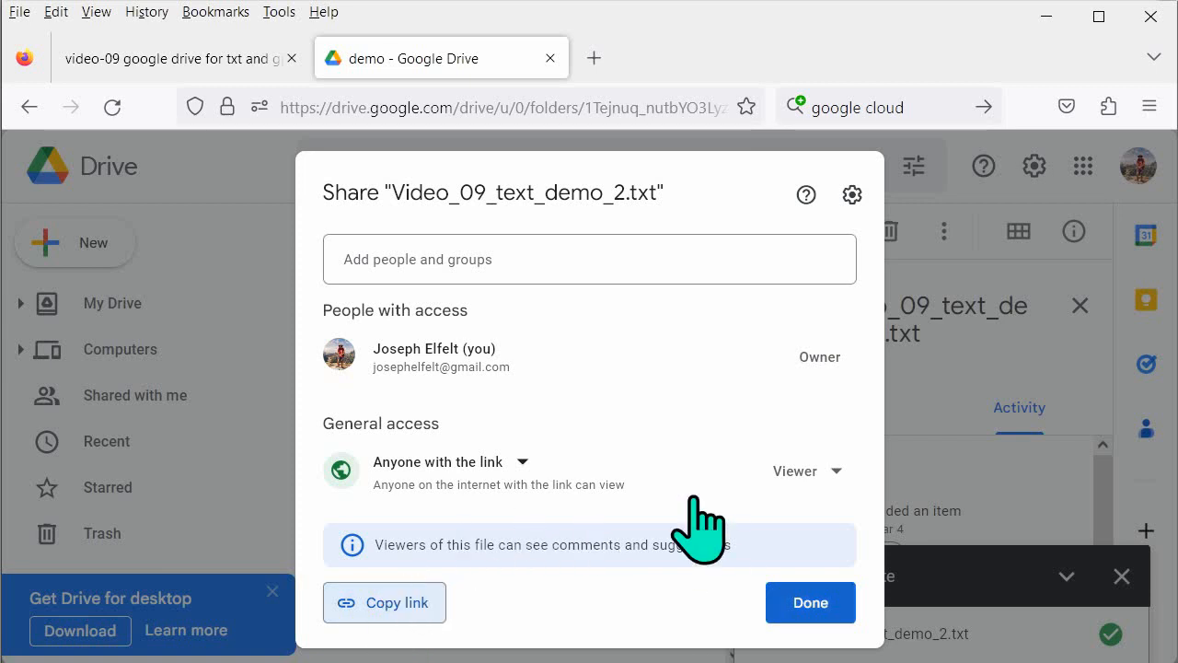
pyautogui.click(807, 600)
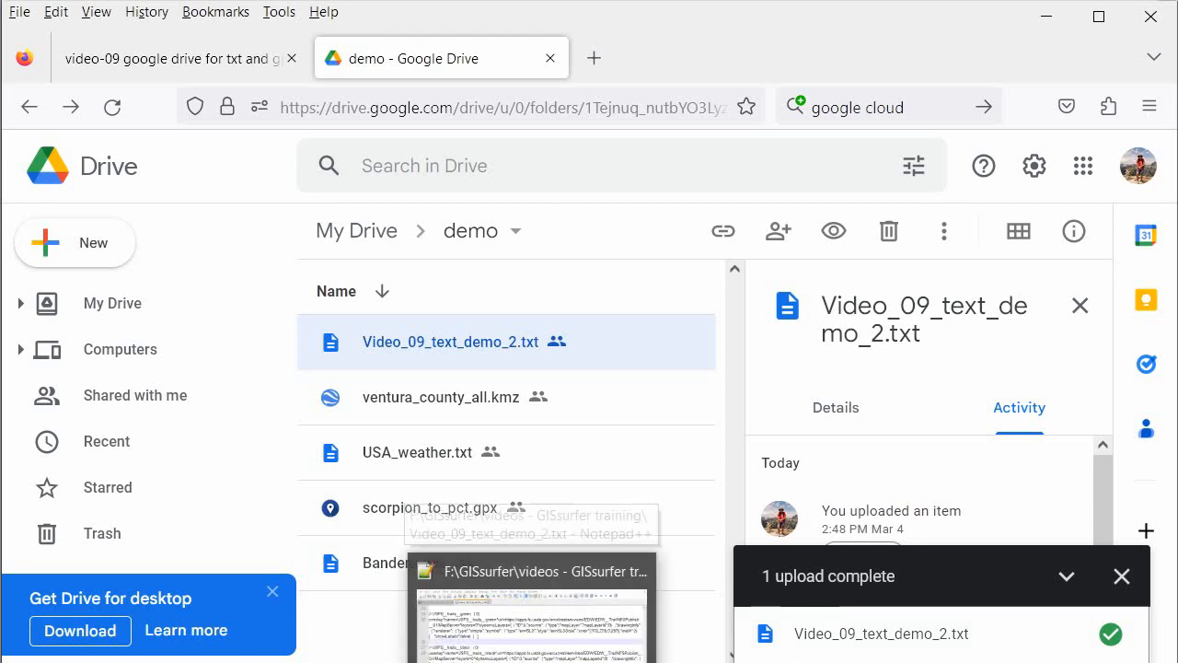
# Switch back to Notepad++ and paste the copied sharing link on a new line between the GIS data link and the short link
pyautogui.click(534, 662)
pyautogui.scroll(8, 570, 444)
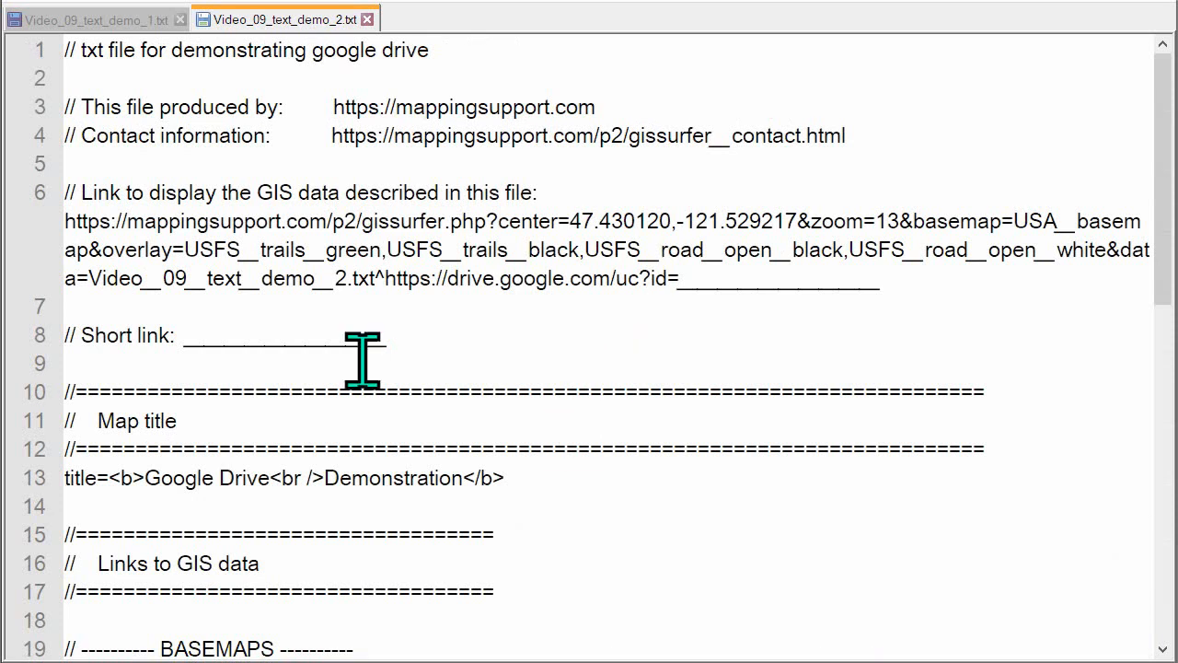
pyautogui.click(74, 306)
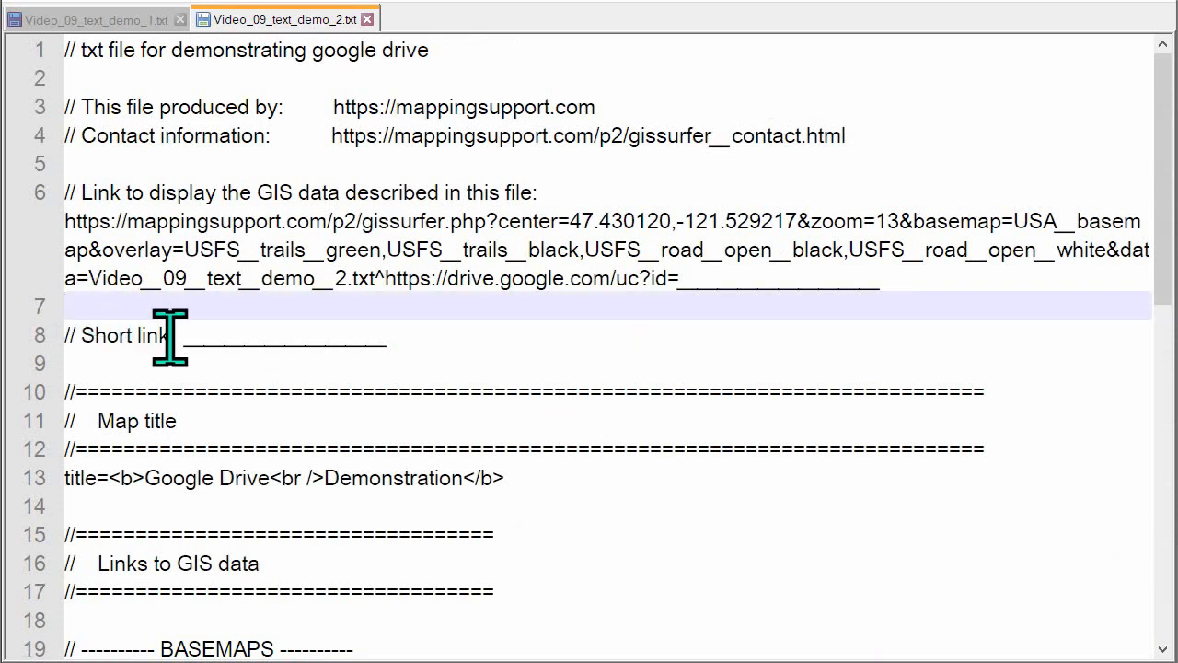
pyautogui.press('Return')
pyautogui.press('Return')
pyautogui.click(77, 339)
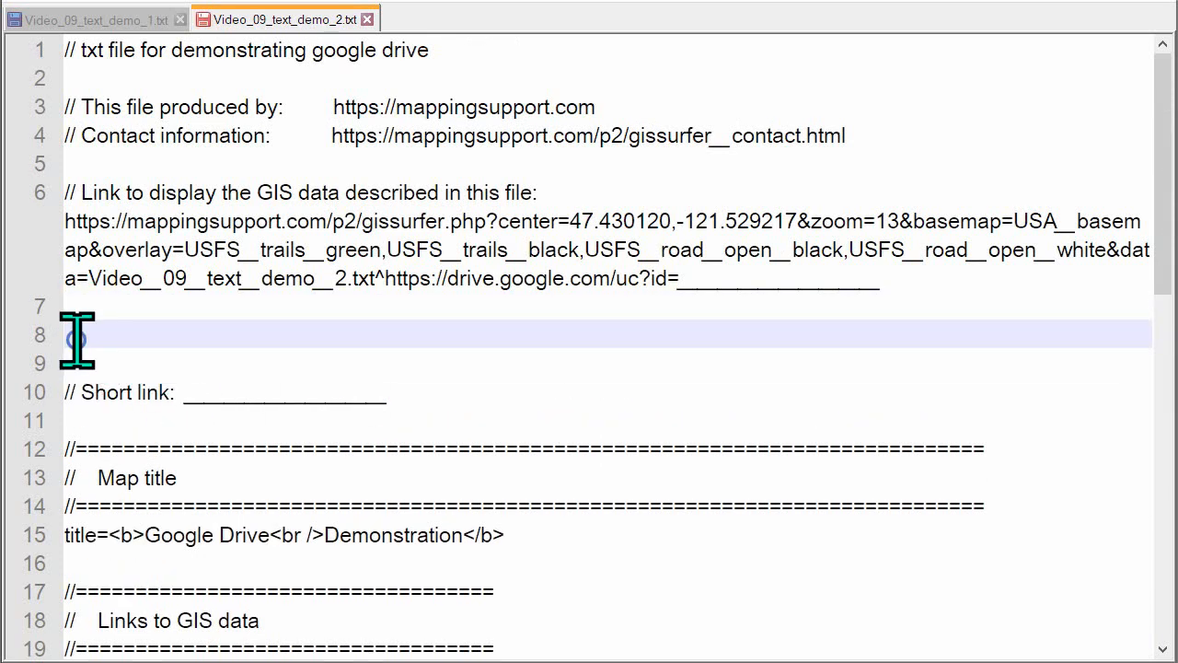
pyautogui.rightClick(78, 339)
pyautogui.click(162, 1)
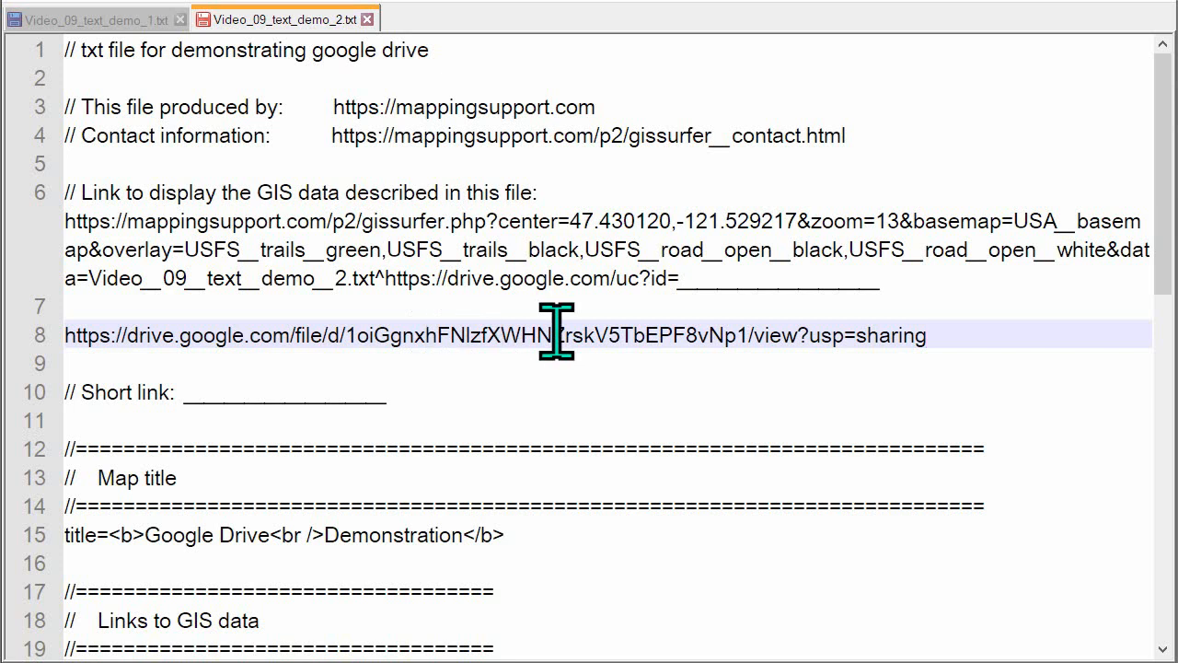
# Copy the file ID from the pasted sharing link and replace the blank placeholder after "uc?id=" in the GIS data link
pyautogui.moveTo(347, 339); pyautogui.dragTo(746, 340)
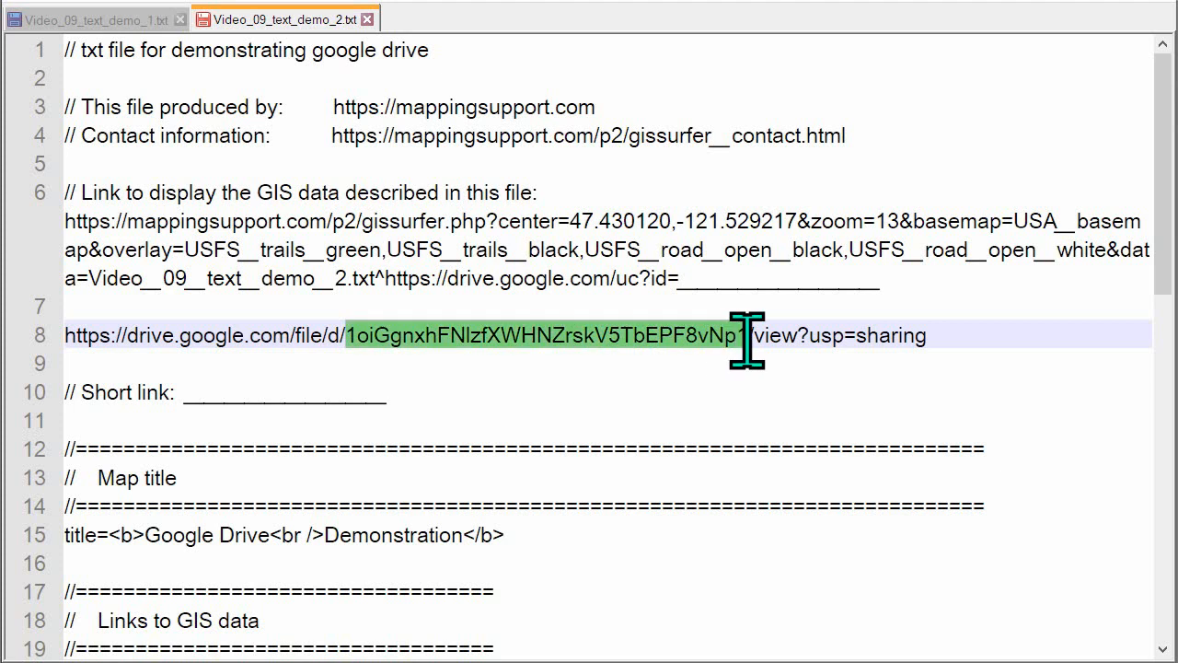
pyautogui.rightClick(677, 341)
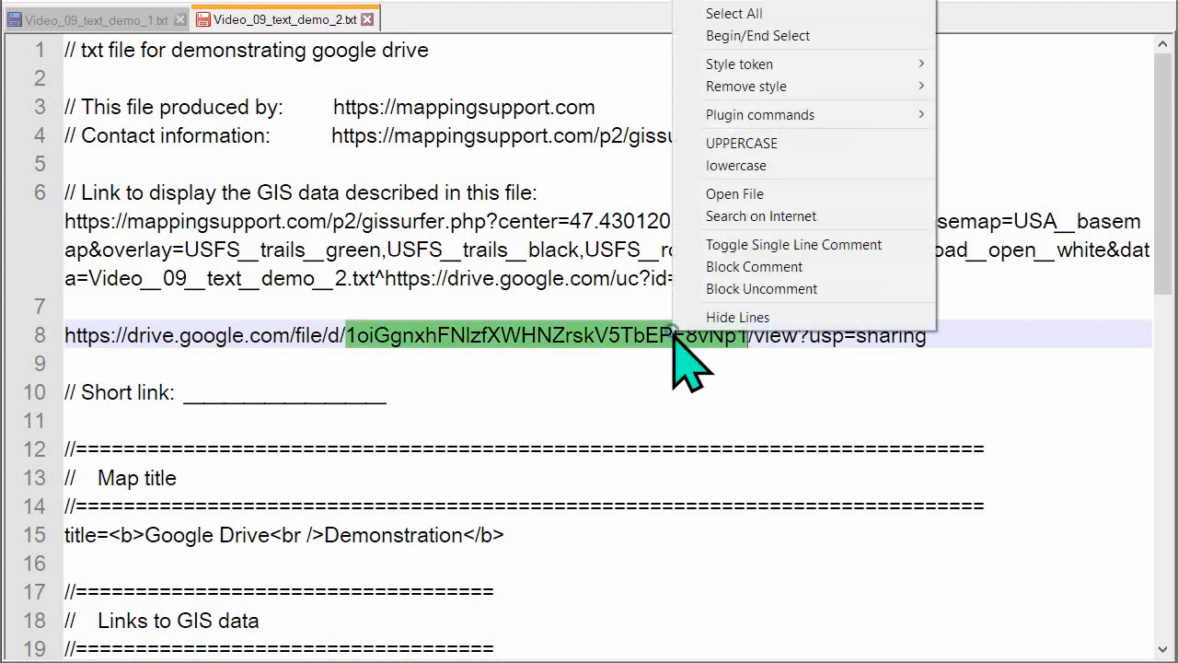
pyautogui.click(770, 1)
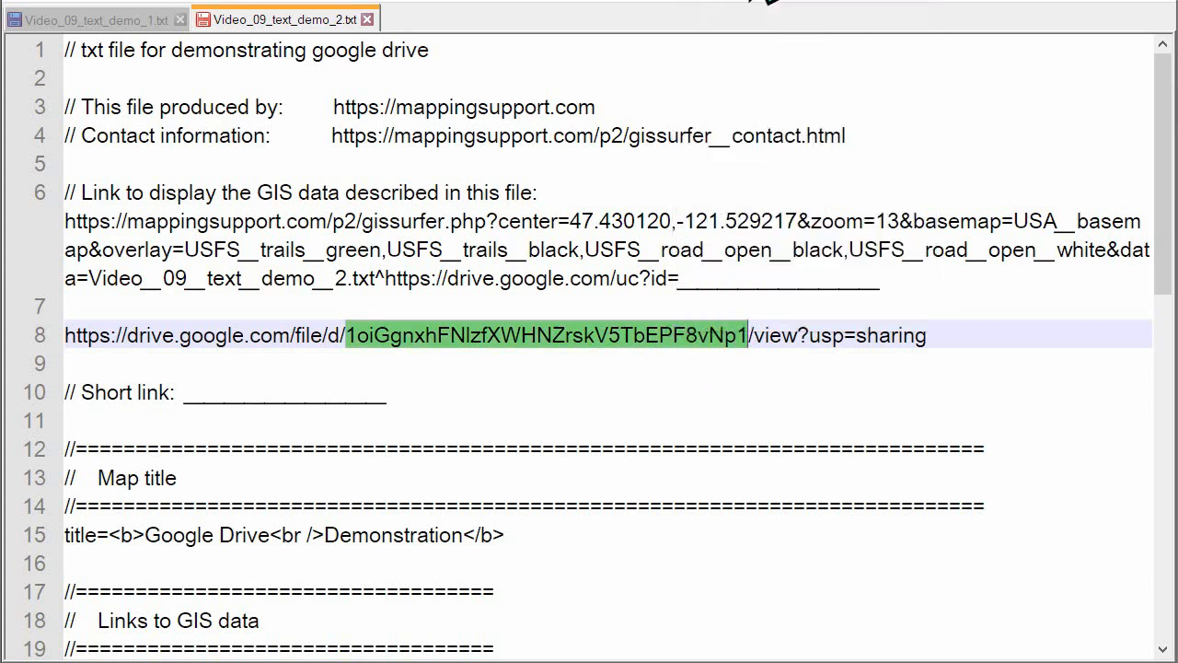
pyautogui.click(679, 278)
pyautogui.moveTo(709, 280); pyautogui.dragTo(870, 287)
pyautogui.rightClick(853, 275)
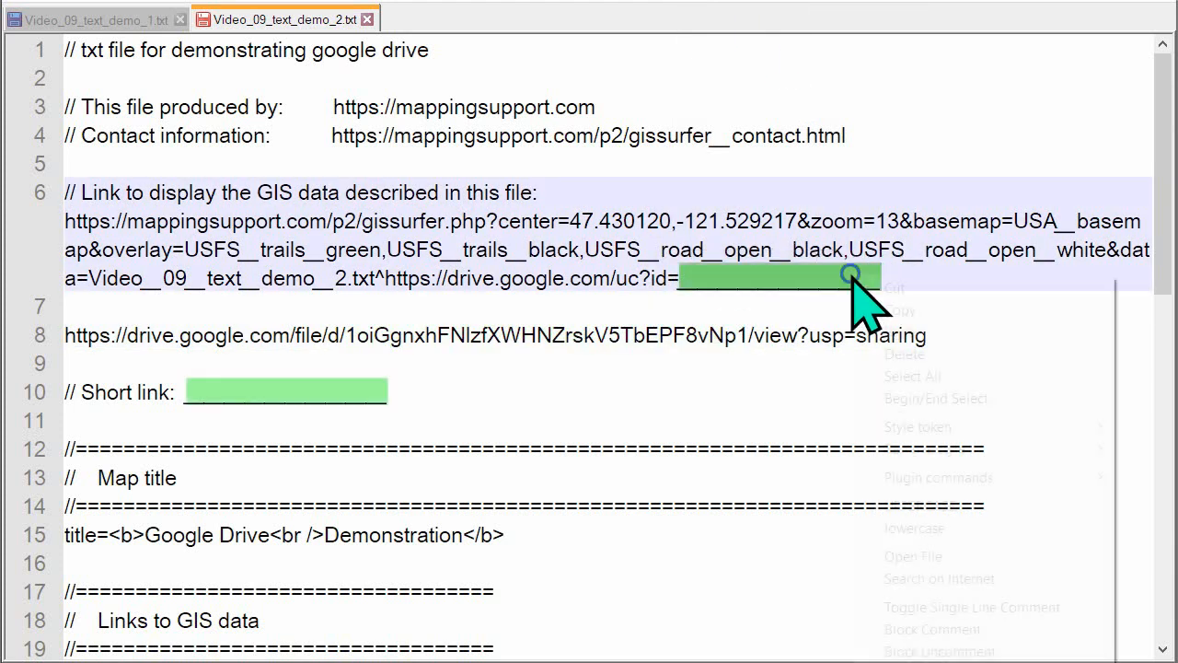
pyautogui.click(893, 332)
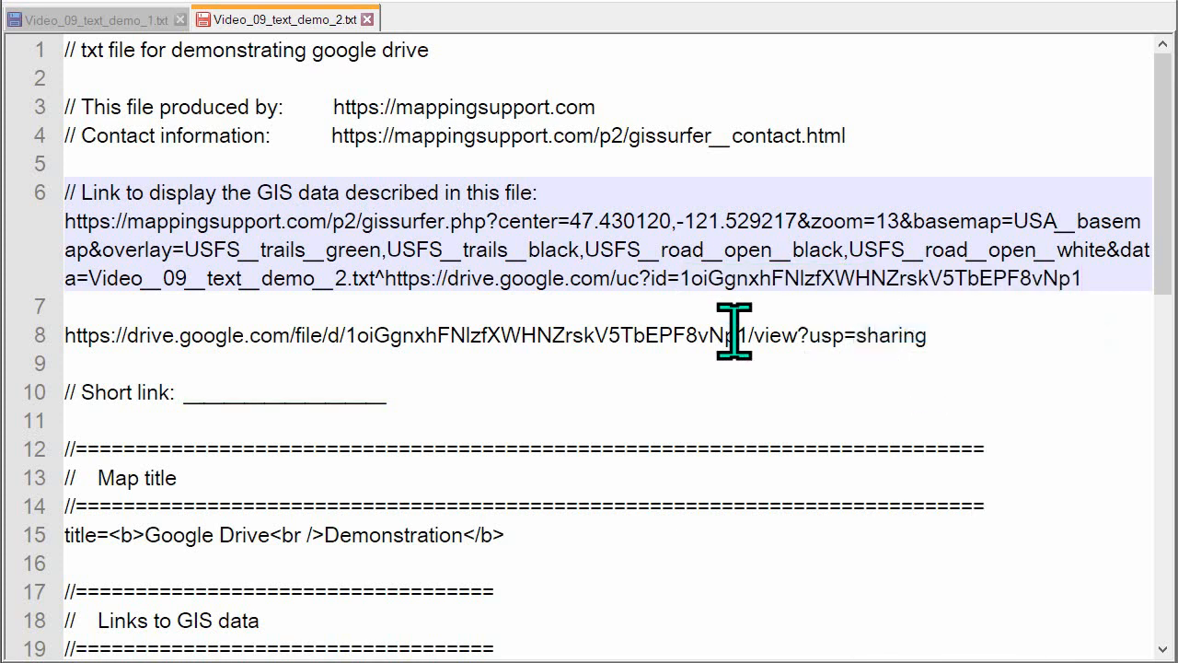
# Delete the sharing link line above the short link and save Video_09_text_demo_2.txt
pyautogui.moveTo(63, 322); pyautogui.dragTo(56, 363)
pyautogui.press('Delete')
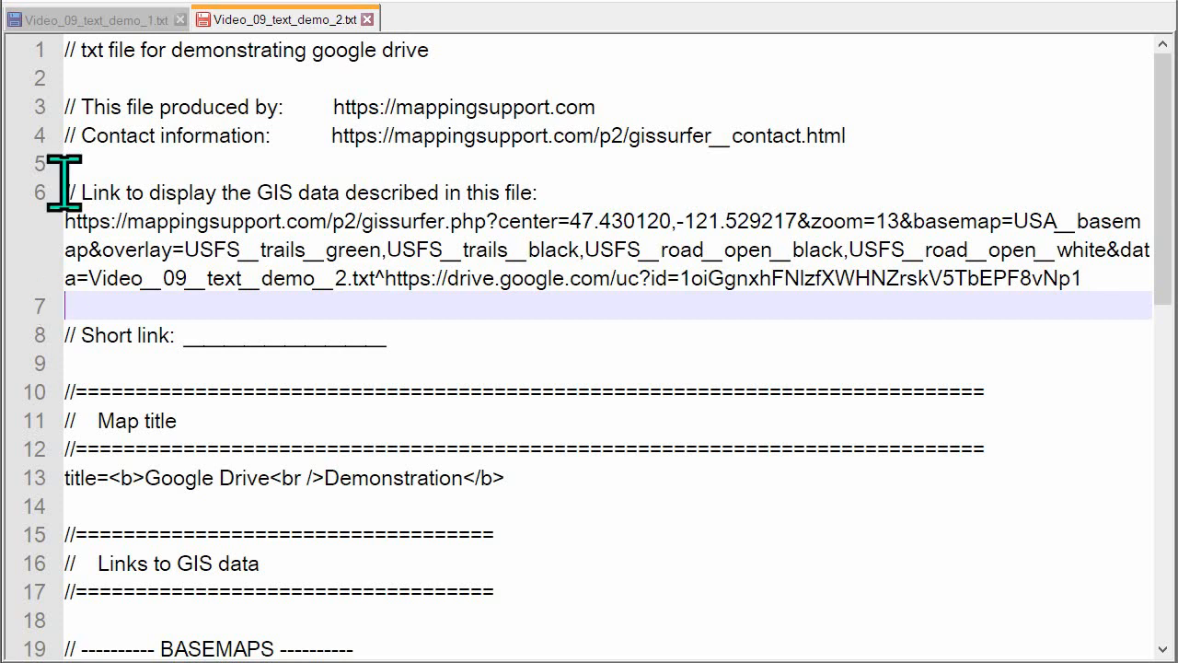
pyautogui.moveTo(47, 171); pyautogui.dragTo(43, 309)
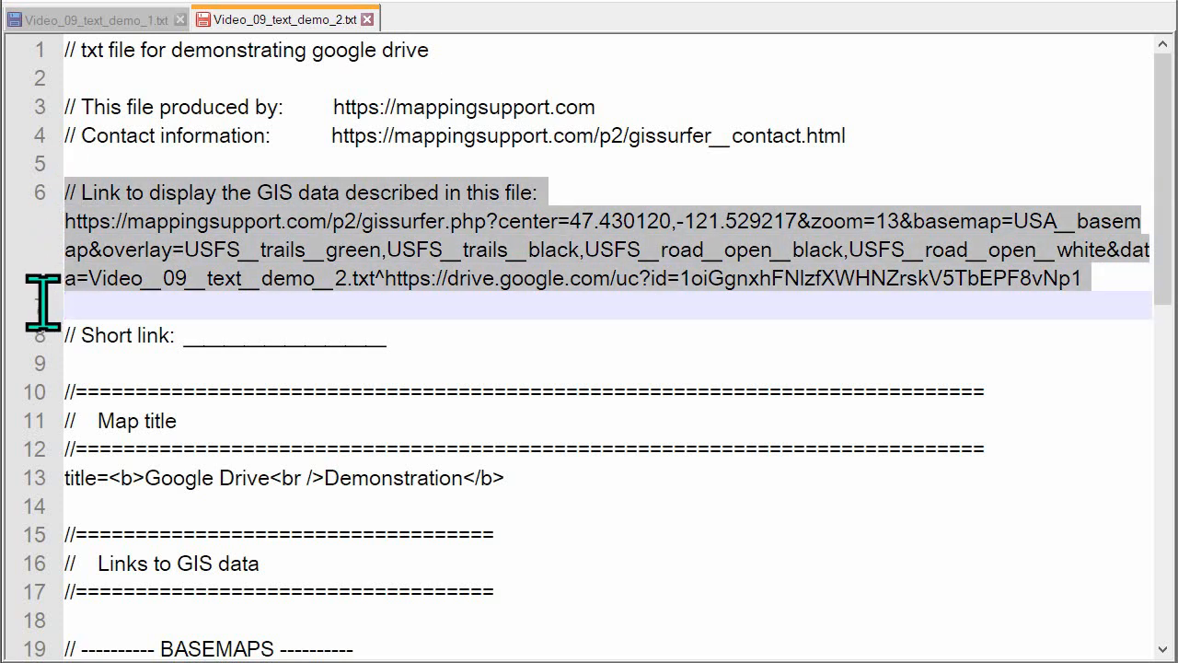
pyautogui.click(58, 297)
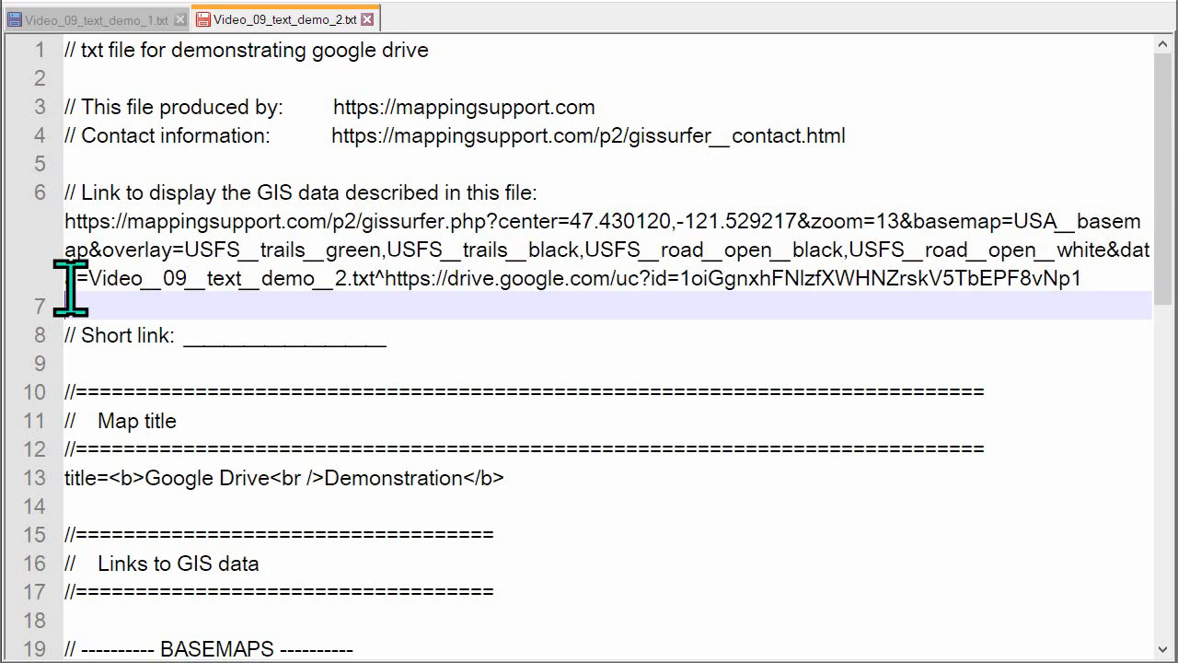
pyautogui.click(60, 223)
pyautogui.moveTo(64, 222); pyautogui.dragTo(261, 250)
pyautogui.click(75, 307)
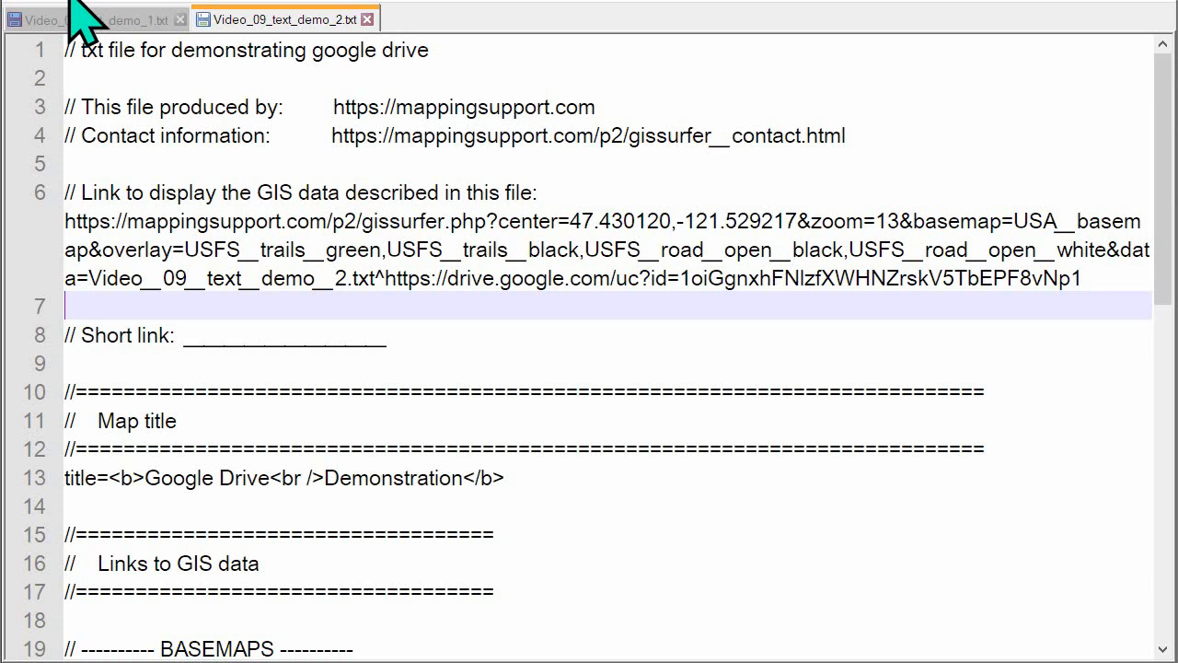
# Copy the complete GISsurfer link, switch to Firefox and open the link in a new tab
pyautogui.click(63, 221)
pyautogui.moveTo(68, 221); pyautogui.dragTo(1084, 281)
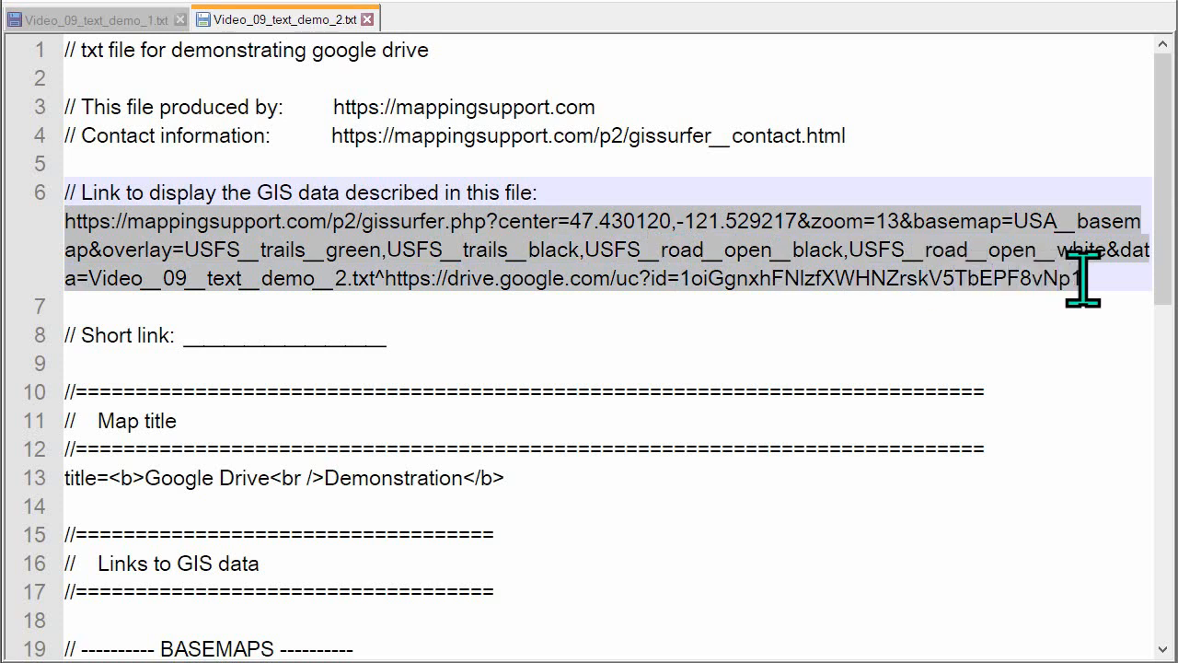
pyautogui.rightClick(917, 244)
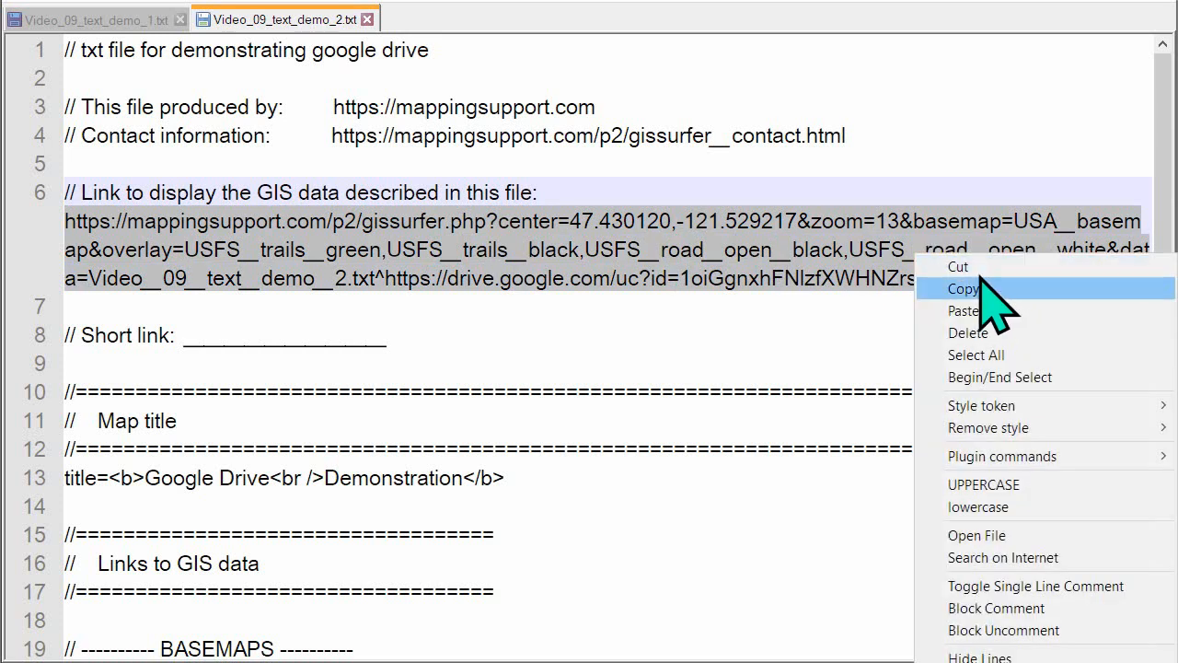
pyautogui.click(964, 289)
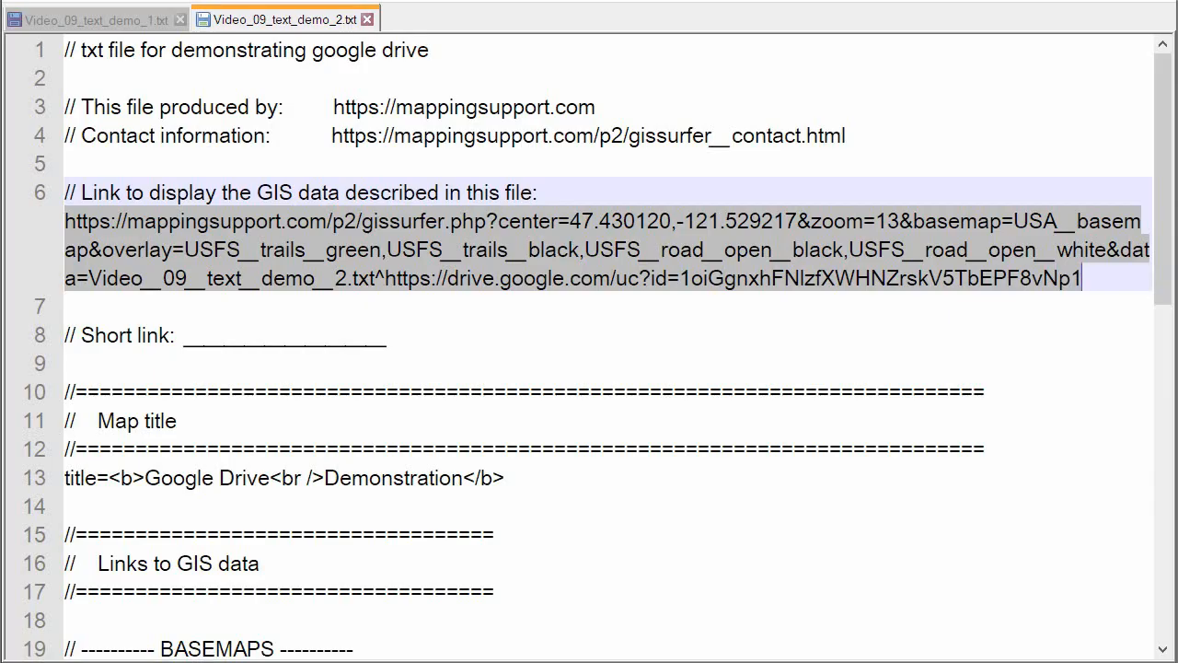
pyautogui.hotkey('alt', 'Tab')
pyautogui.click(589, 59)
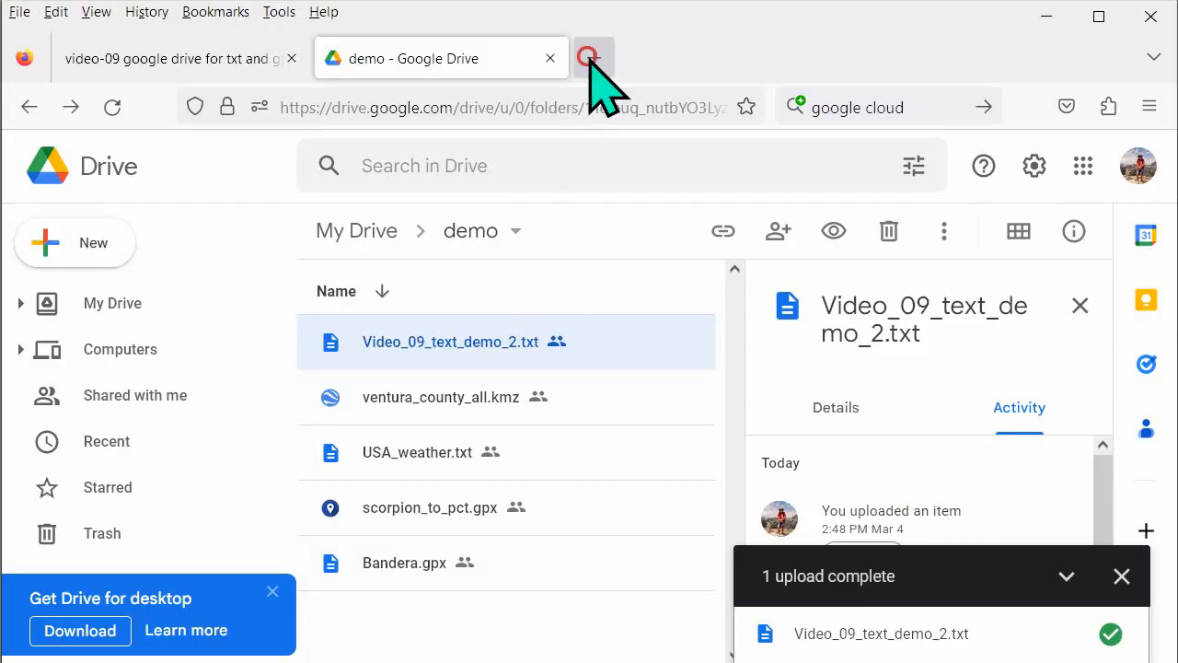
pyautogui.rightClick(436, 102)
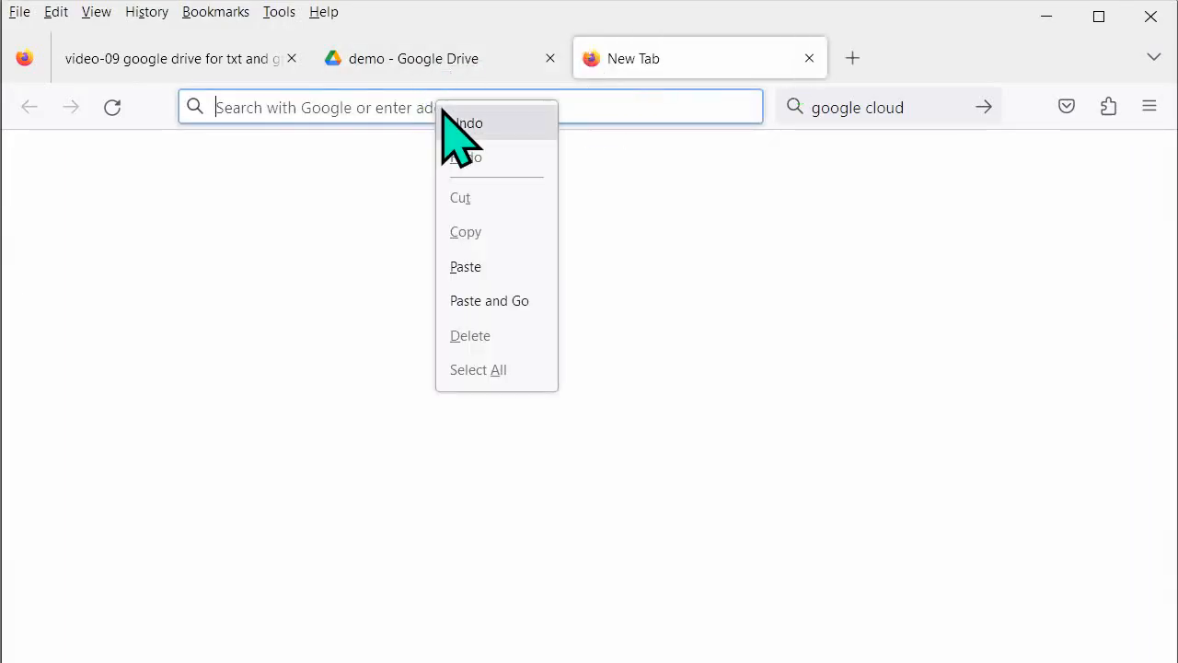
pyautogui.click(469, 267)
pyautogui.press('Return')
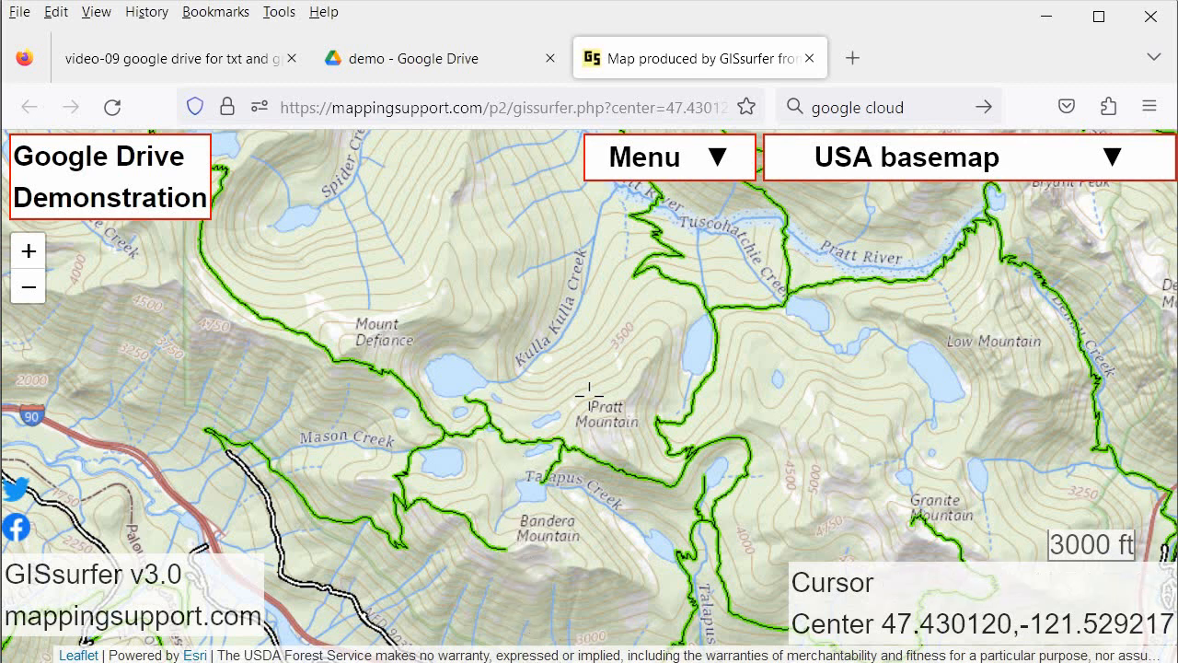
# Switch back to Notepad++ and examine the link's data parameter, its caret separator and the Google Drive address
pyautogui.click(534, 662)
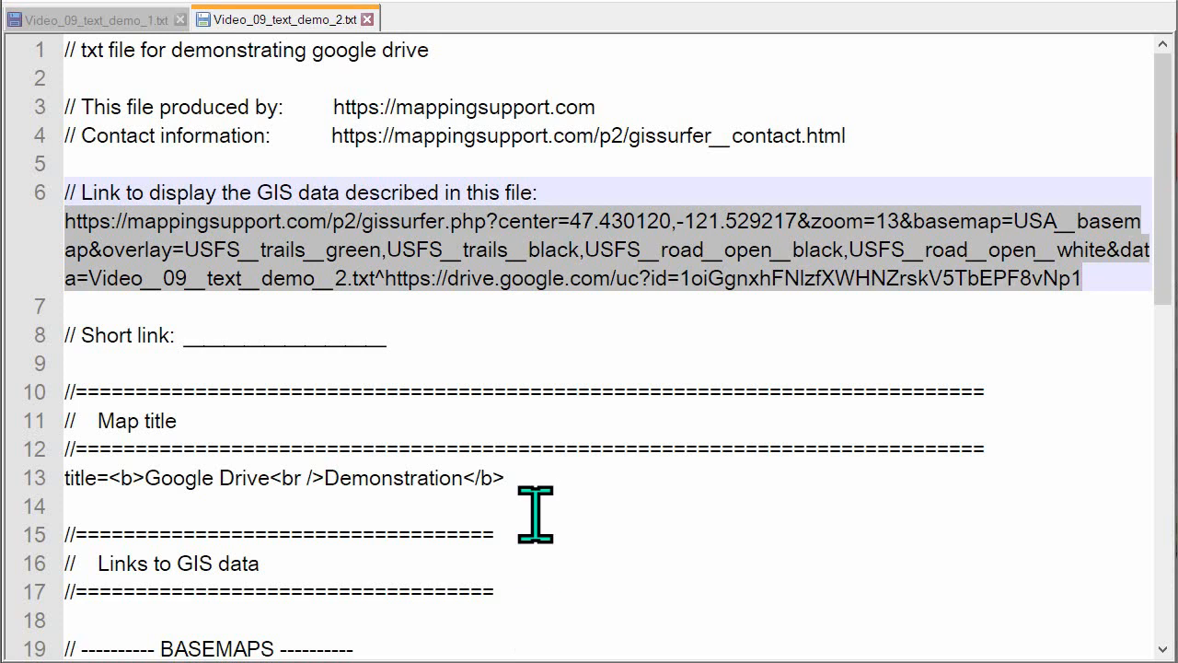
pyautogui.click(405, 349)
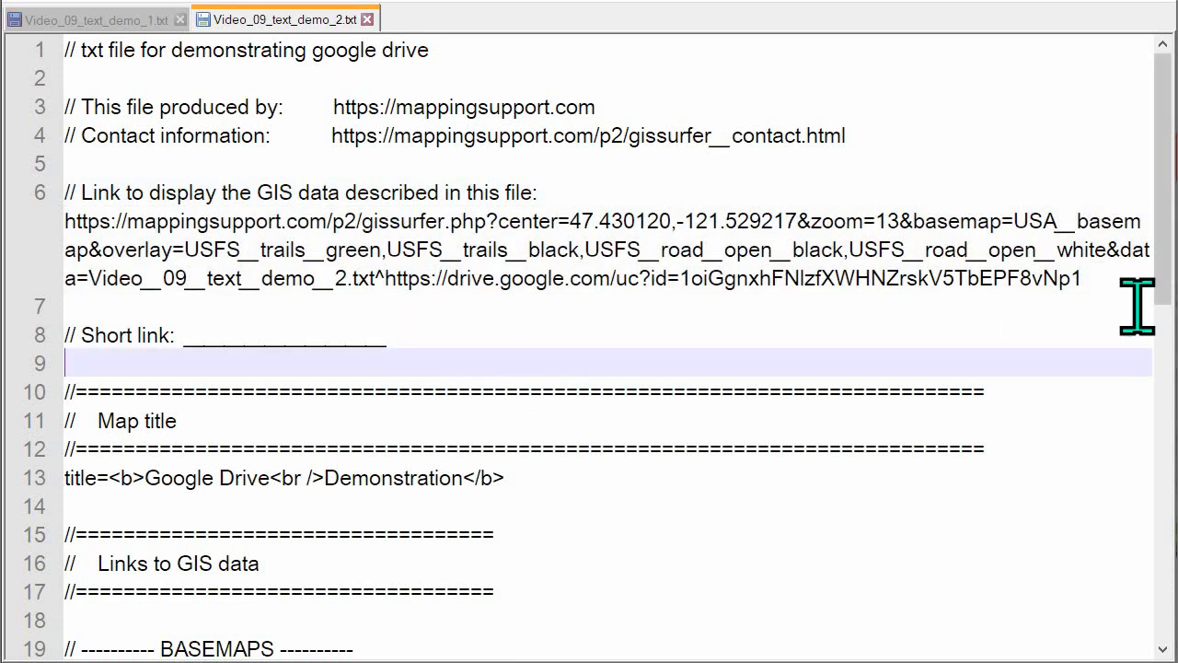
pyautogui.moveTo(1122, 254); pyautogui.dragTo(89, 266)
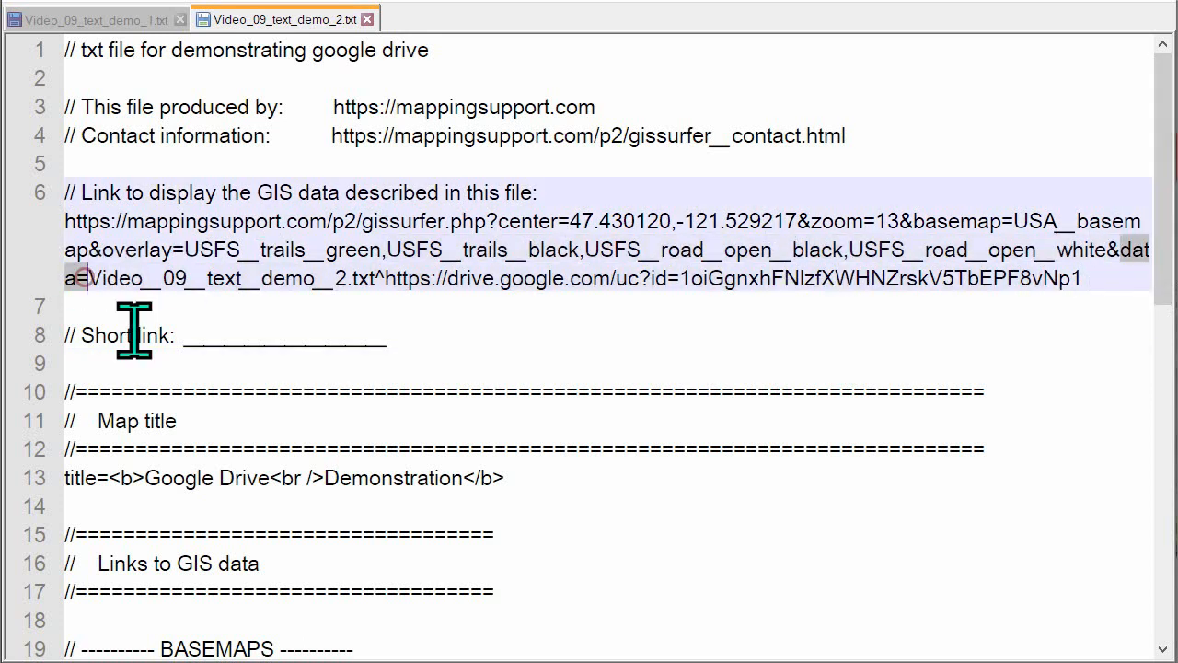
pyautogui.click(108, 311)
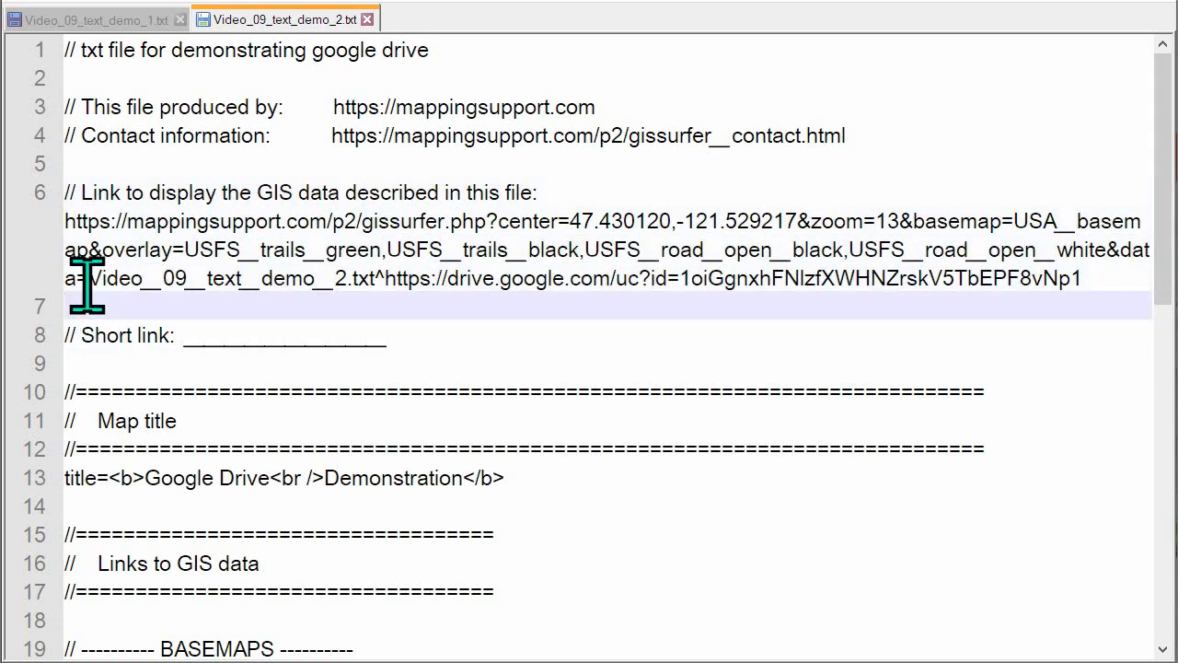
pyautogui.click(88, 285)
pyautogui.moveTo(95, 288); pyautogui.dragTo(1087, 278)
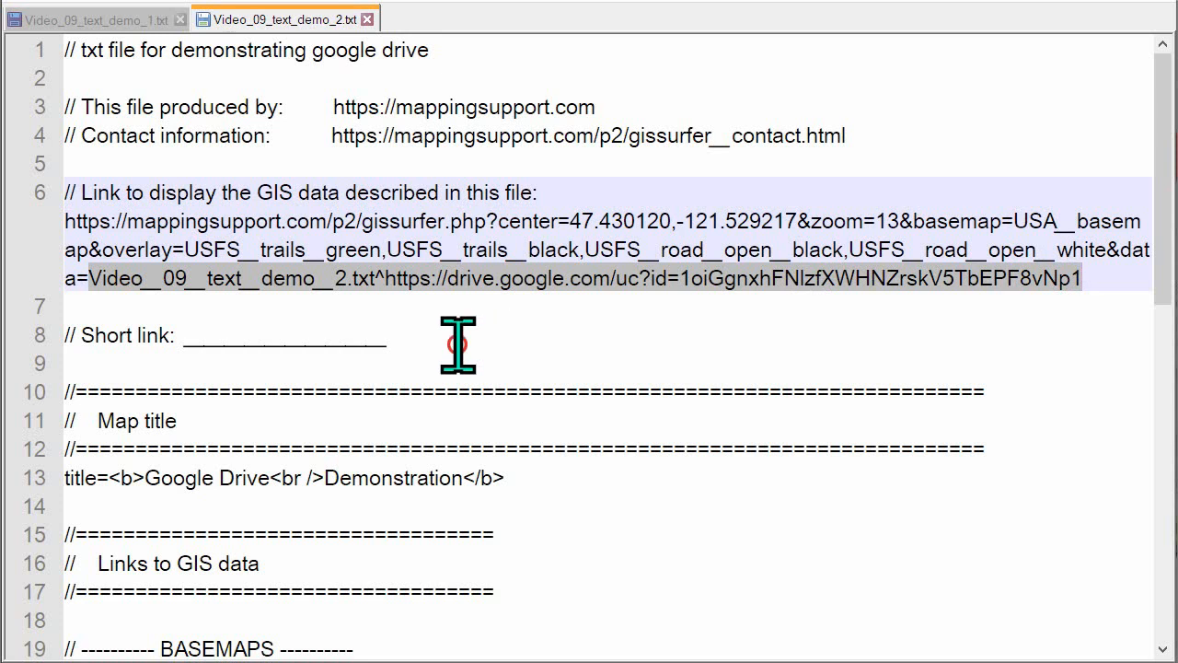
pyautogui.click(489, 337)
pyautogui.click(375, 278)
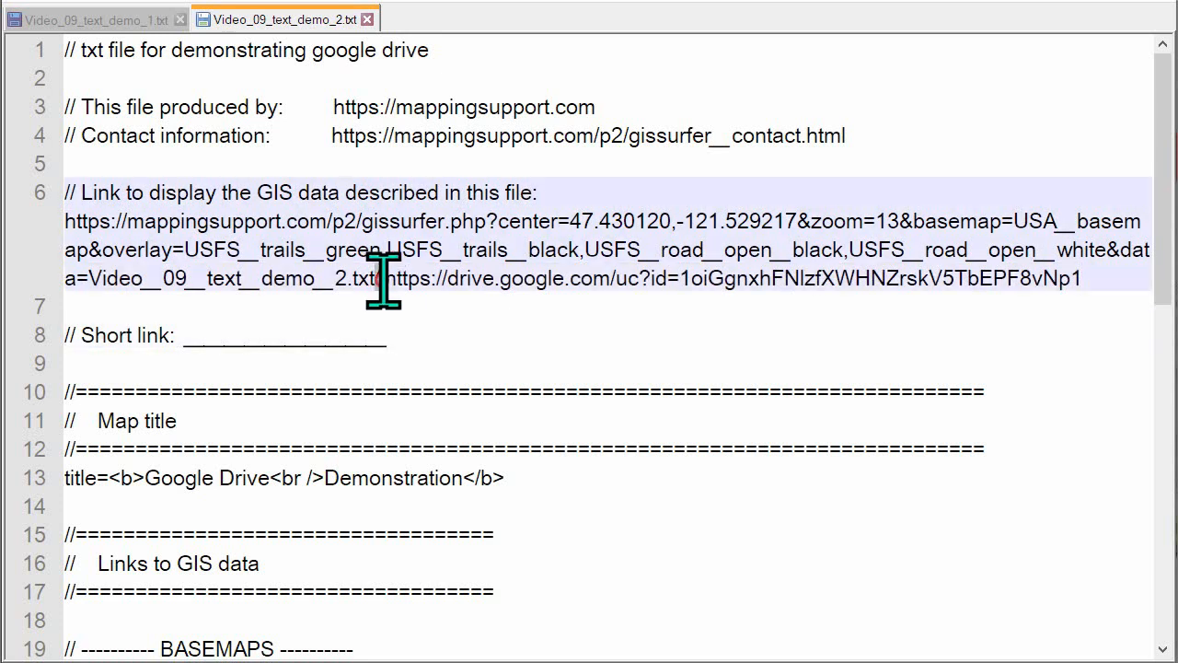
pyautogui.click(189, 334)
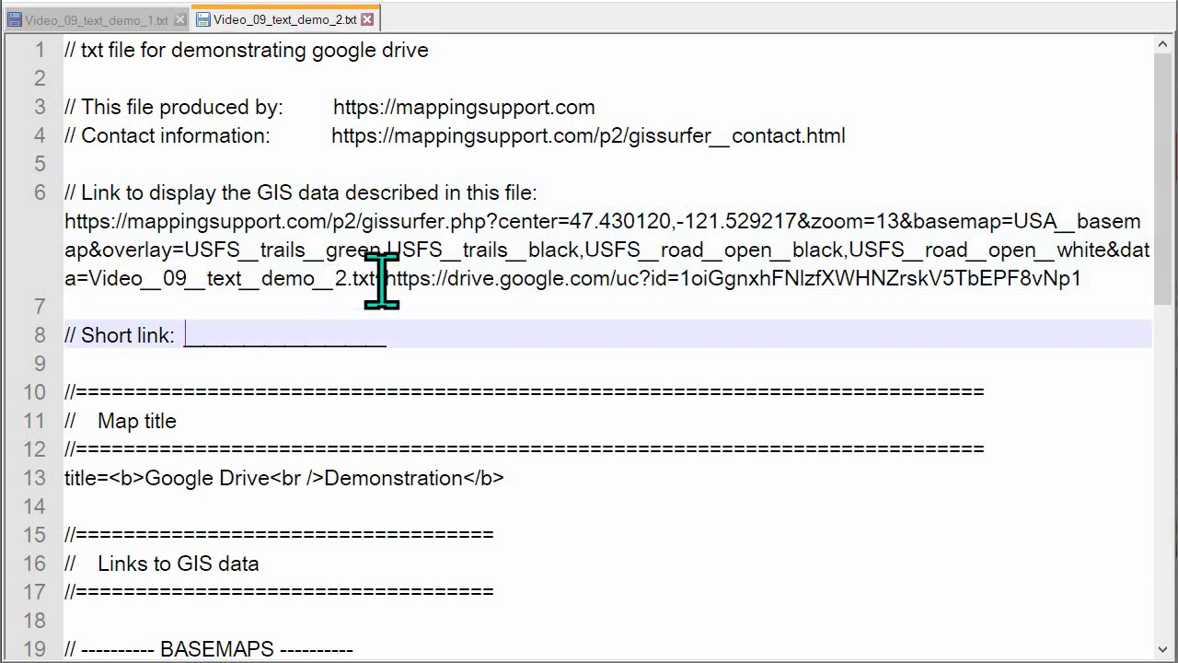
pyautogui.moveTo(385, 278); pyautogui.dragTo(1072, 297)
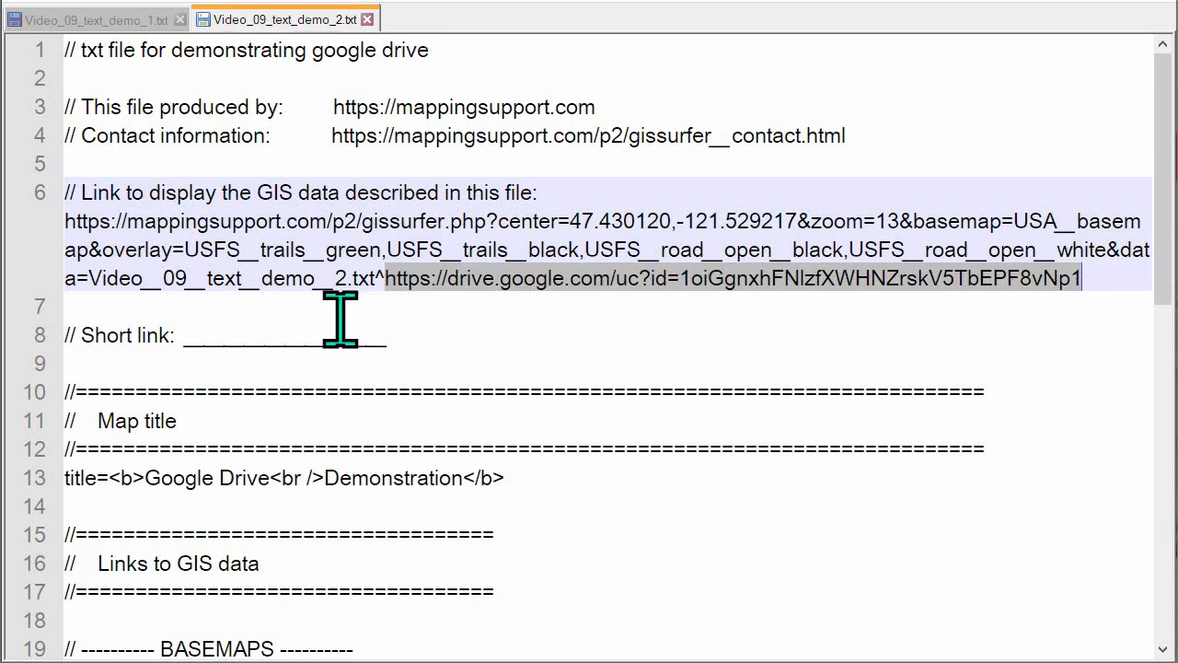
pyautogui.click(66, 307)
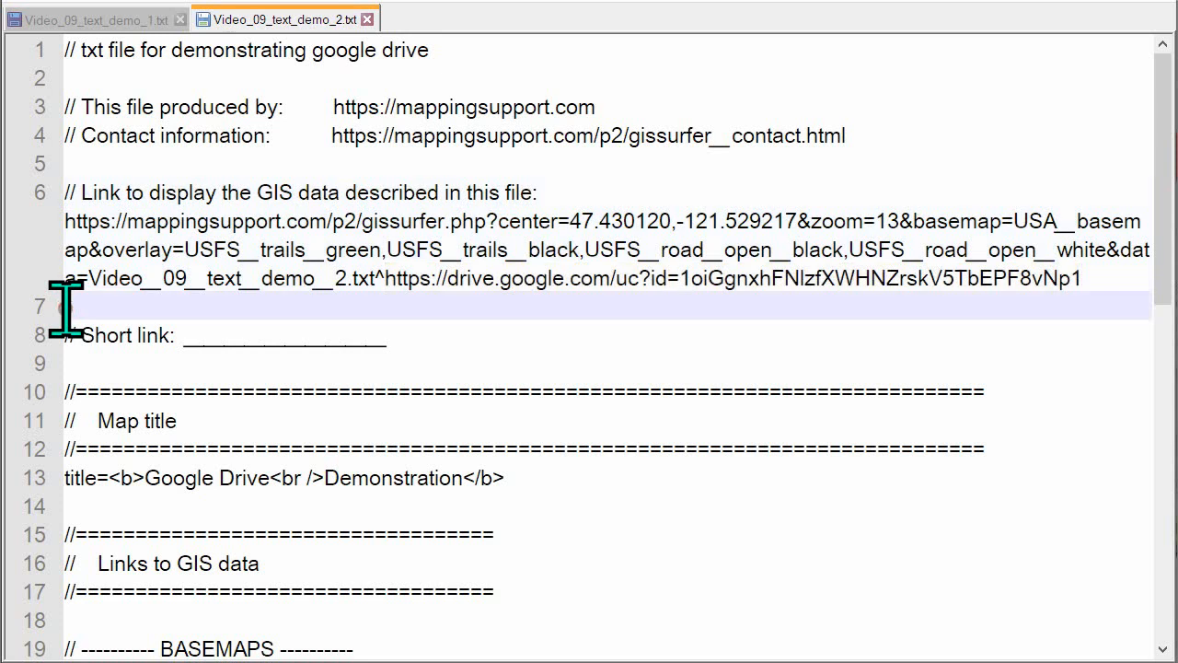
# Examine the file name, its .txt extension and the Google Drive address within the link's data value
pyautogui.click(89, 278)
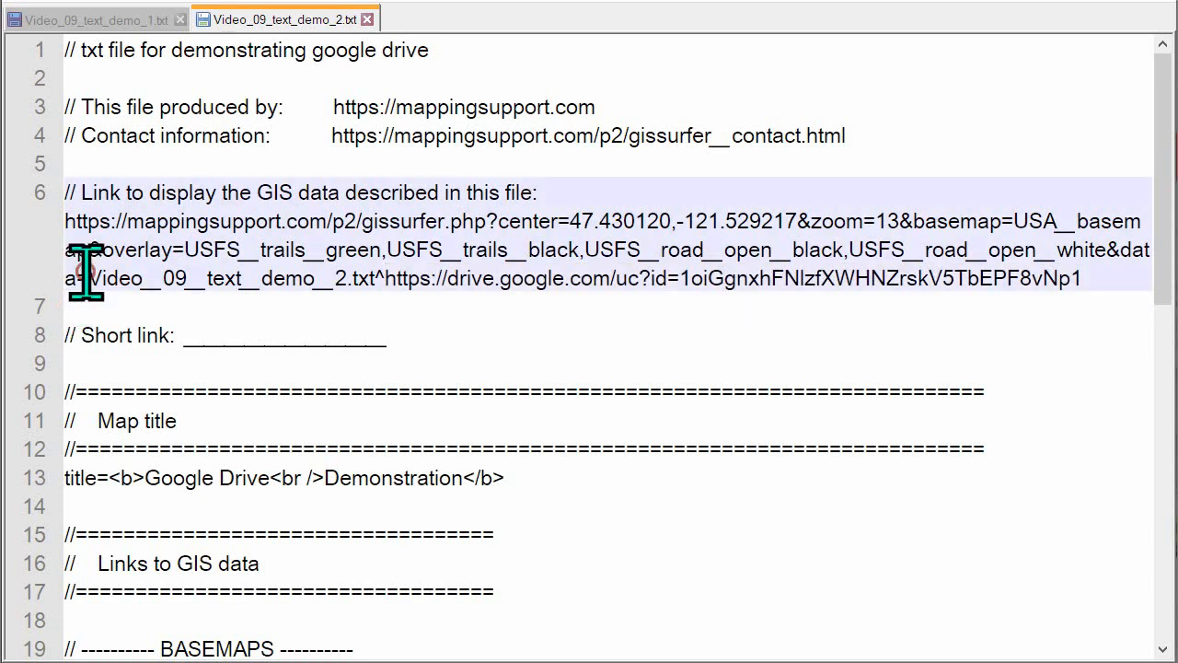
pyautogui.moveTo(89, 278); pyautogui.dragTo(376, 276)
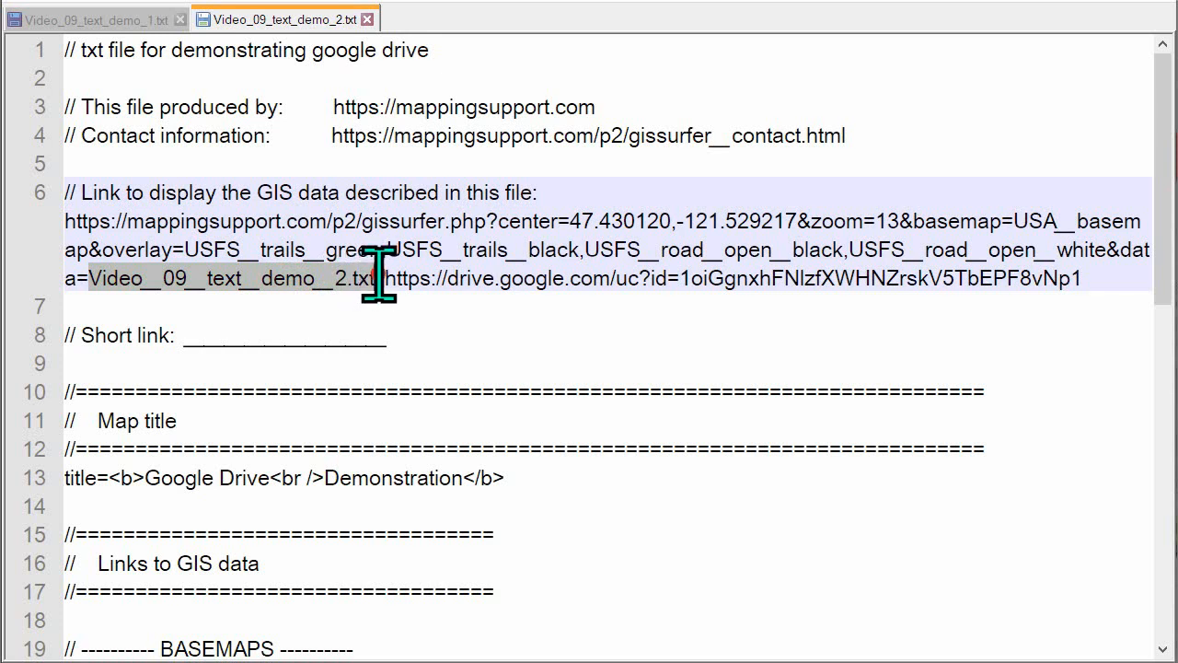
pyautogui.click(327, 335)
pyautogui.moveTo(350, 281); pyautogui.dragTo(375, 281)
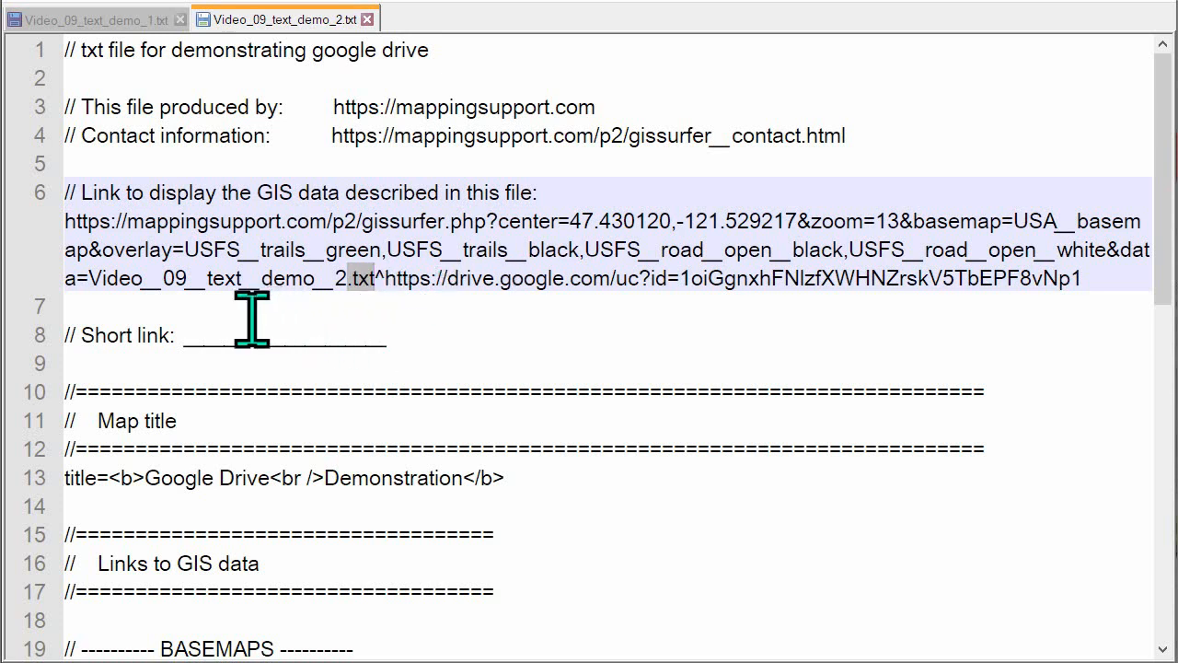
pyautogui.click(131, 278)
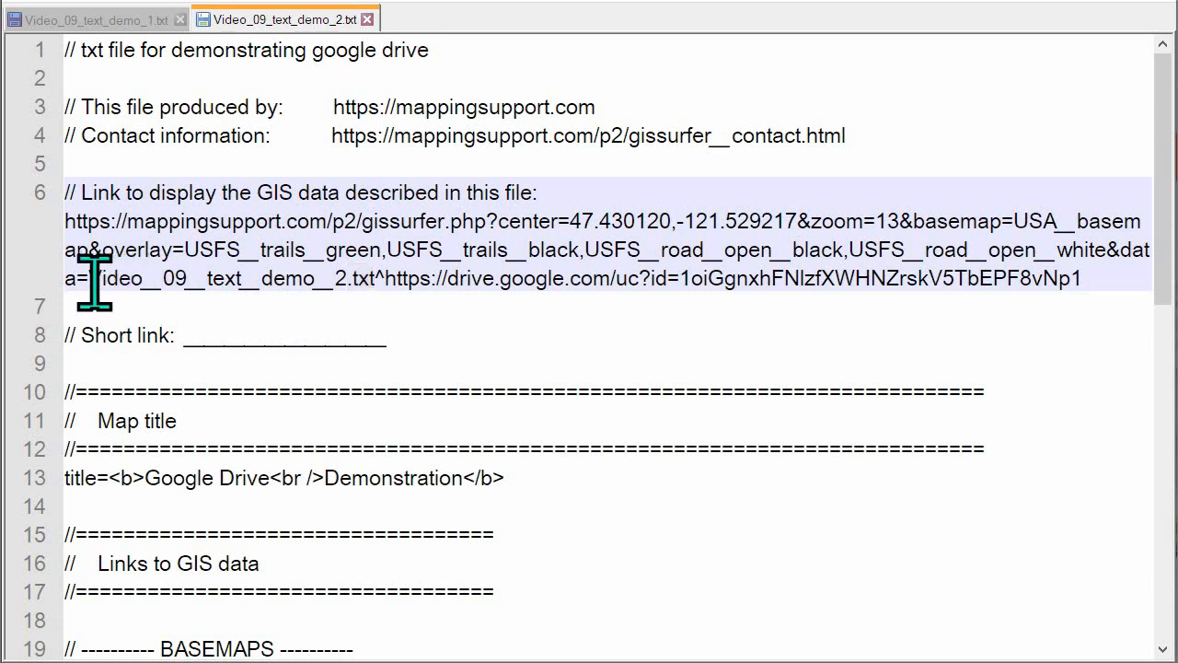
pyautogui.moveTo(89, 278); pyautogui.dragTo(333, 289)
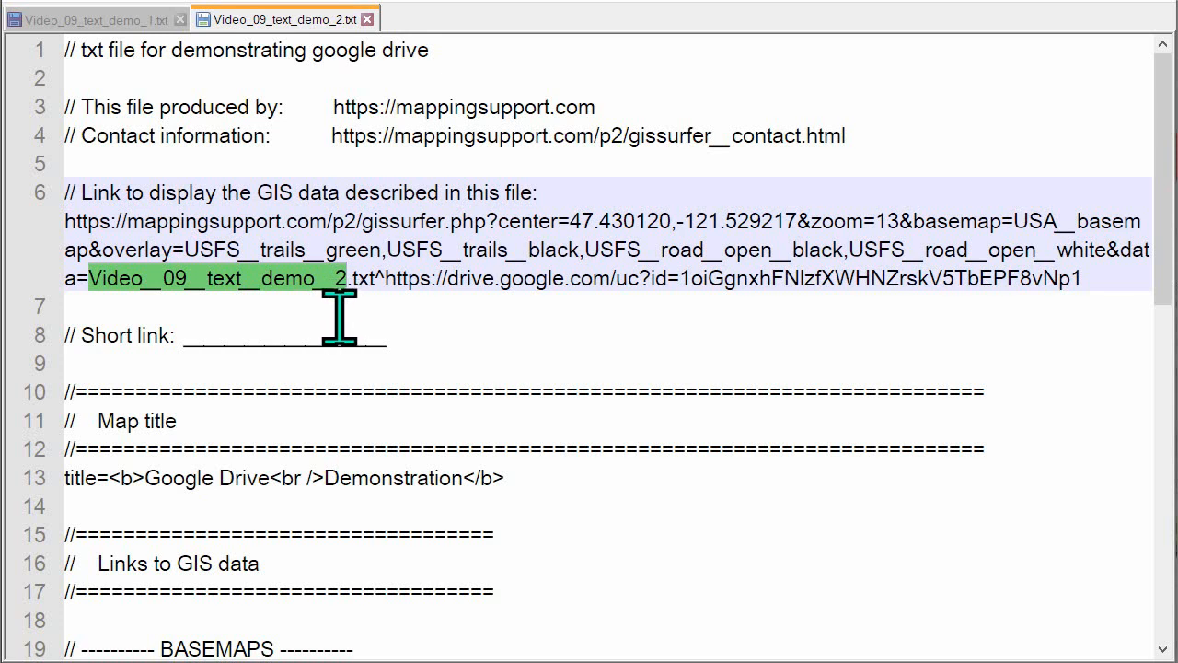
pyautogui.moveTo(398, 285); pyautogui.dragTo(1086, 285)
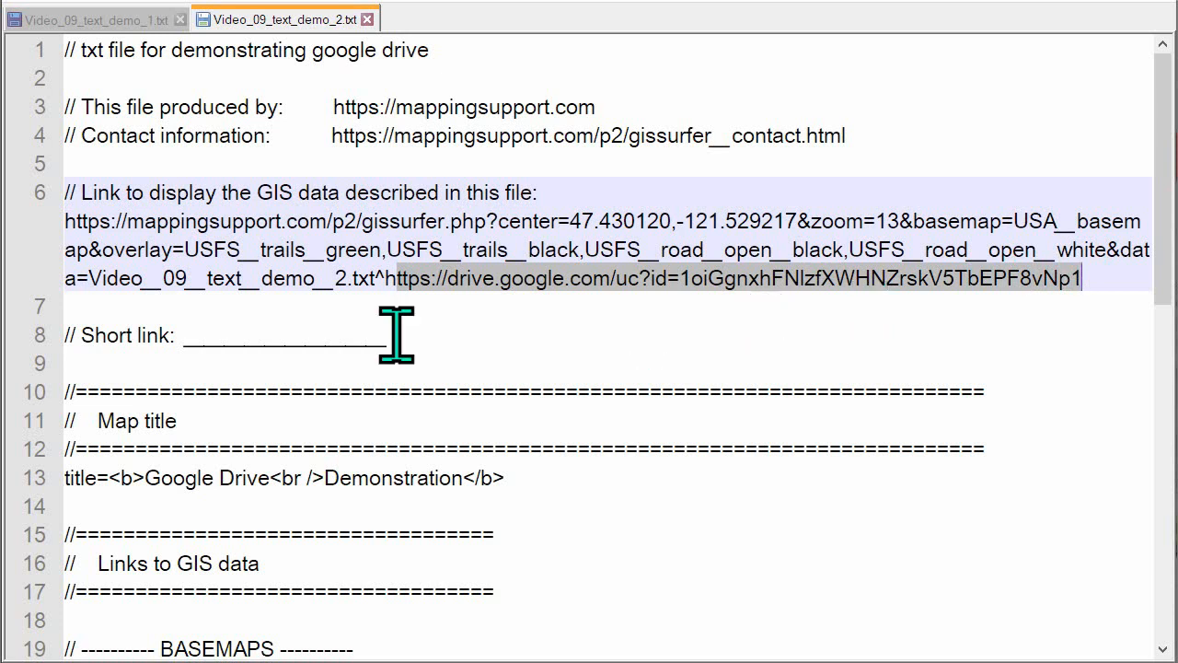
pyautogui.click(65, 306)
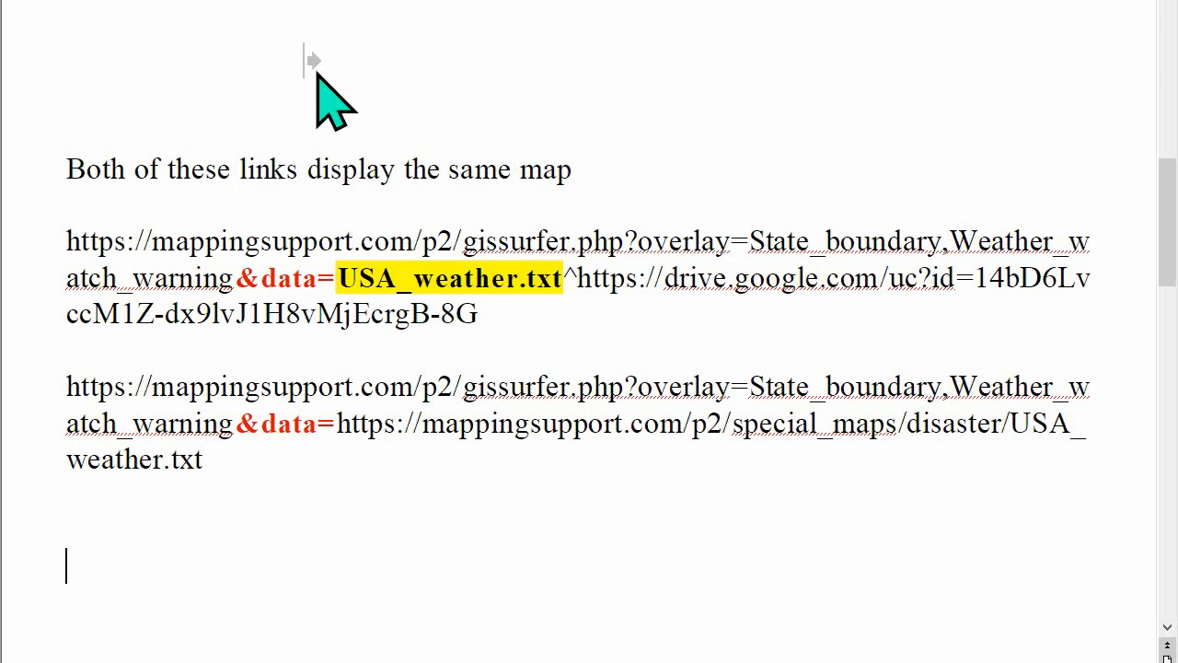
# Switch to the document comparing two USA_weather.txt map links and examine the data value of the Google Drive link
pyautogui.click(578, 278)
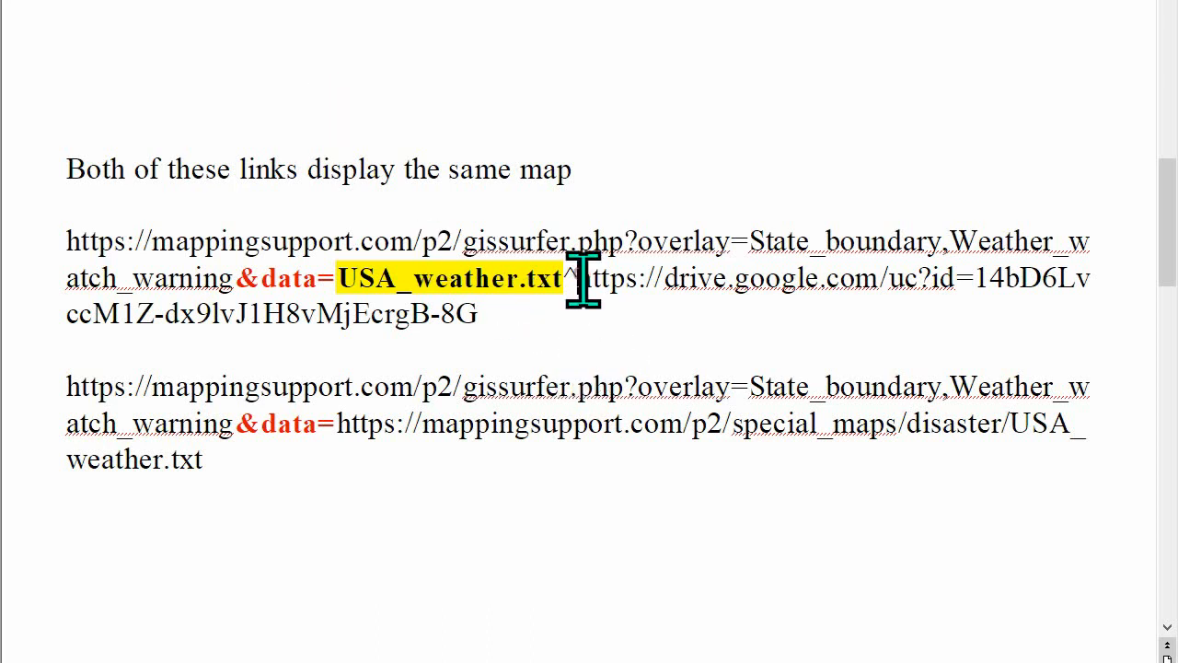
pyautogui.hotkey('shift', 'Down')
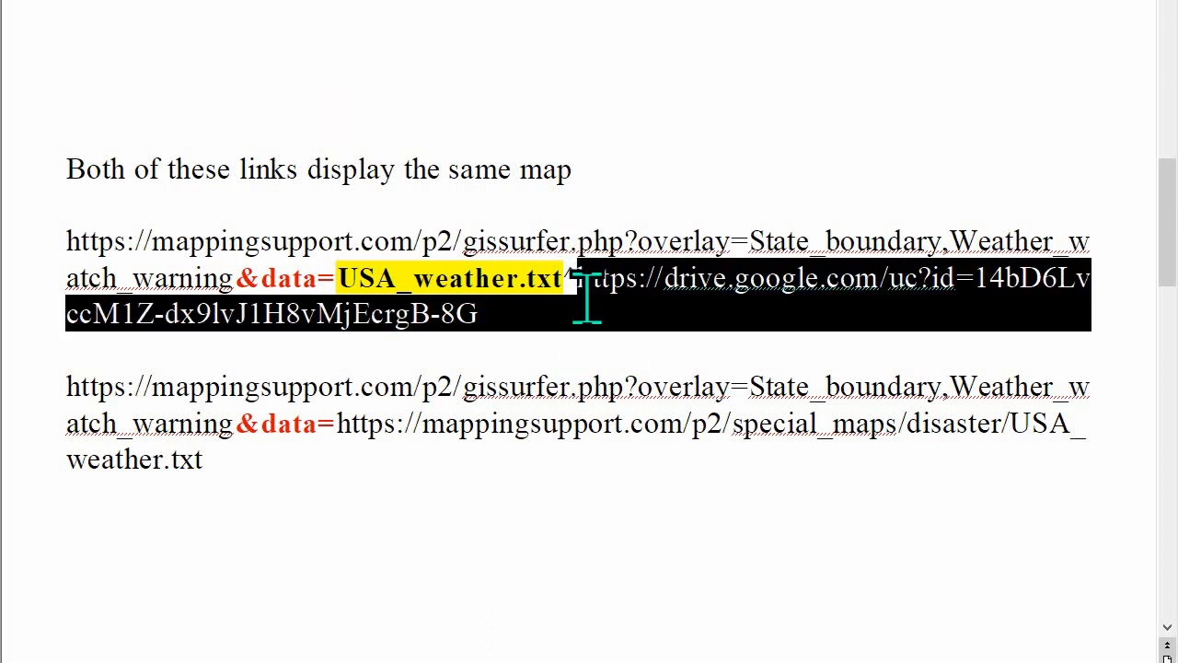
pyautogui.click(530, 345)
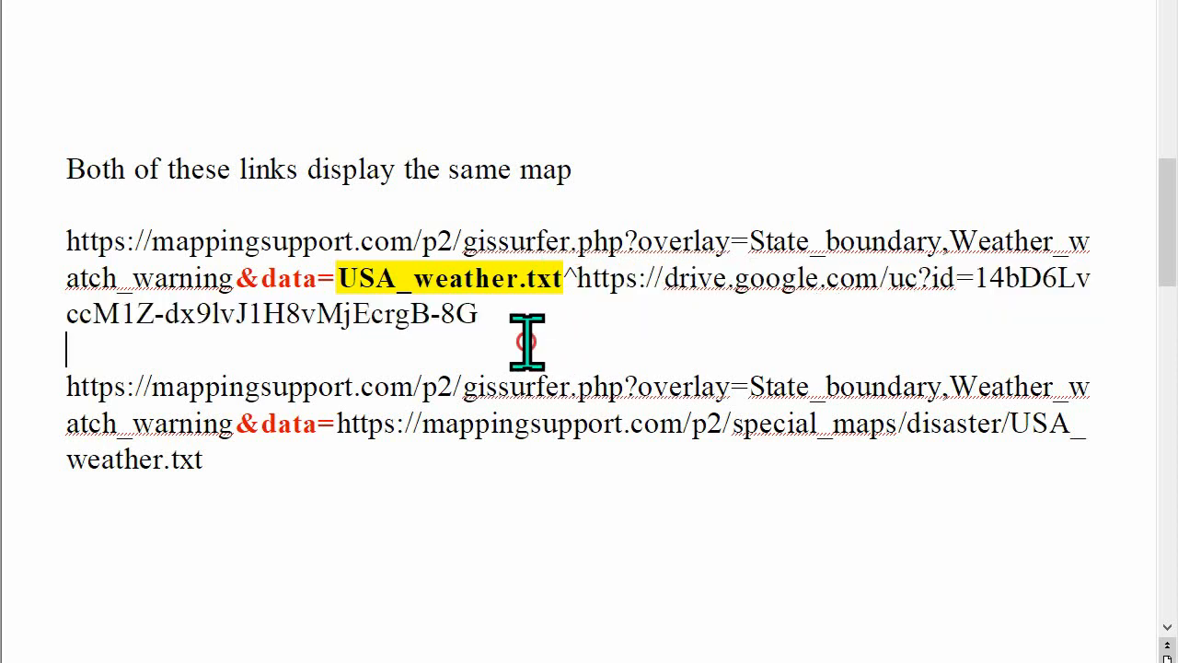
pyautogui.moveTo(337, 278); pyautogui.dragTo(468, 312)
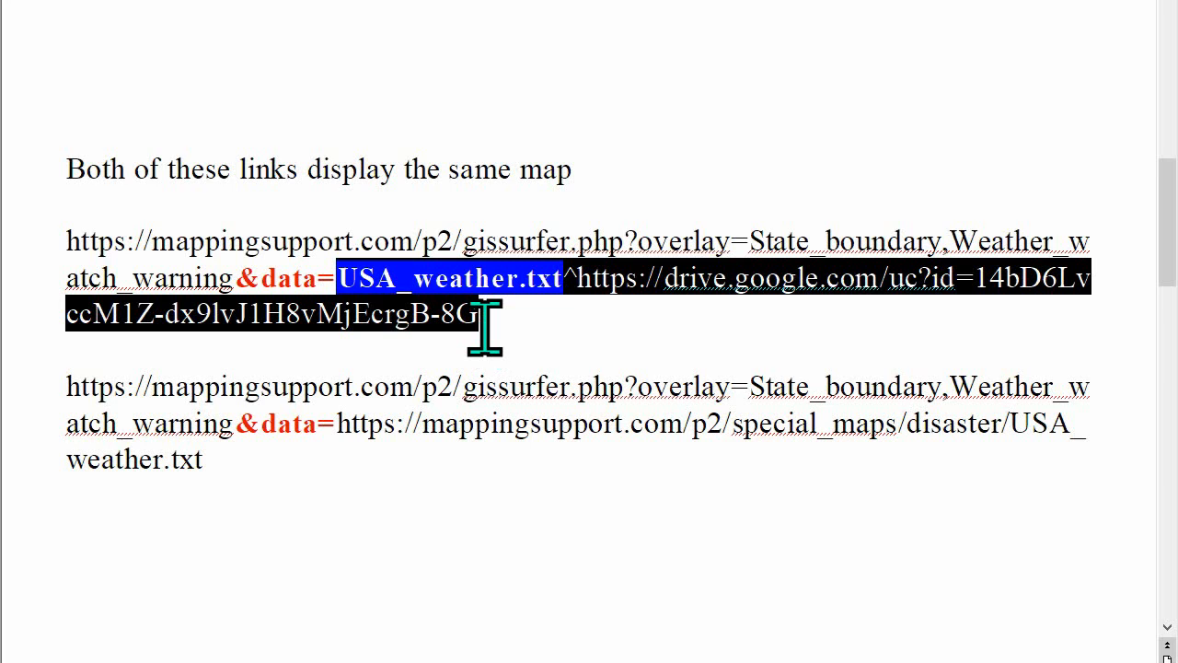
# Examine the .txt extension of the USA_weather.txt file name in the Google Drive link's data value
pyautogui.click(526, 337)
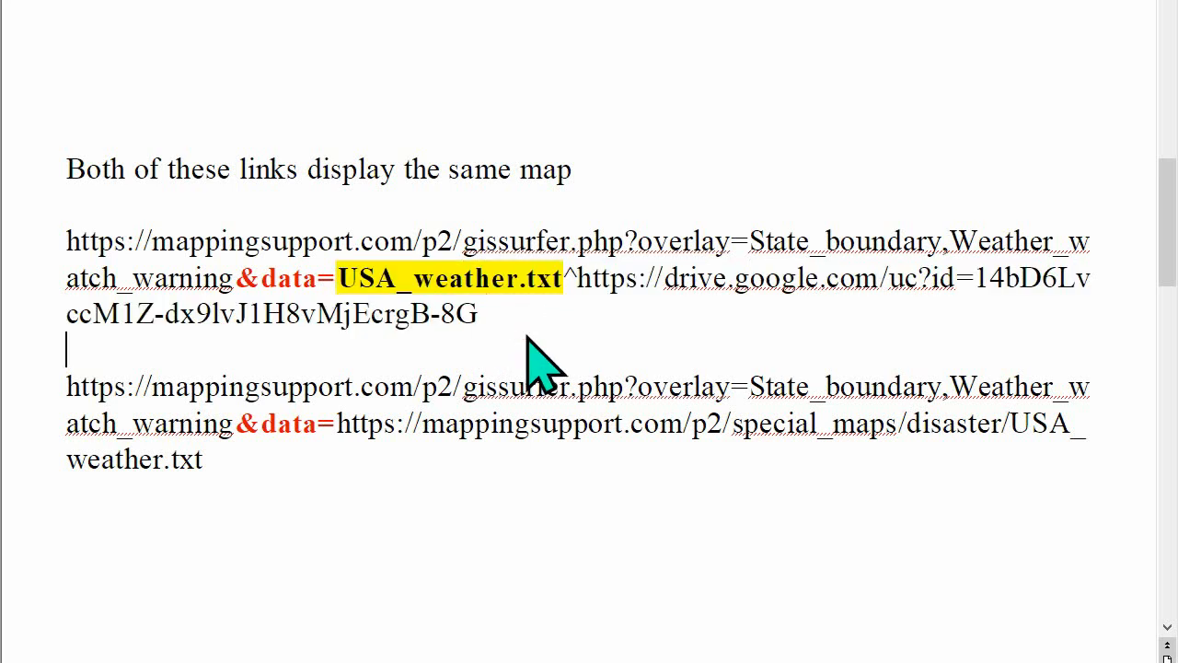
pyautogui.moveTo(528, 281); pyautogui.dragTo(563, 281)
pyautogui.click(486, 317)
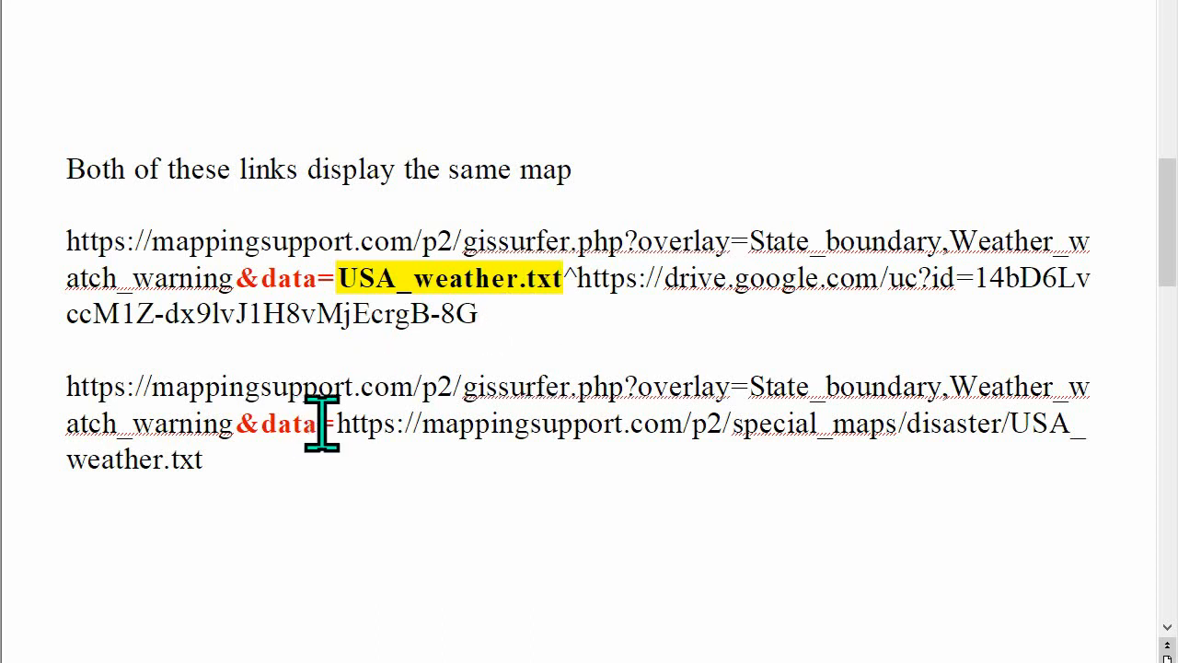
# Examine the second link's data value, its mappingsupport.com address for USA_weather.txt and the txt extension at its end
pyautogui.moveTo(338, 425); pyautogui.dragTo(342, 439)
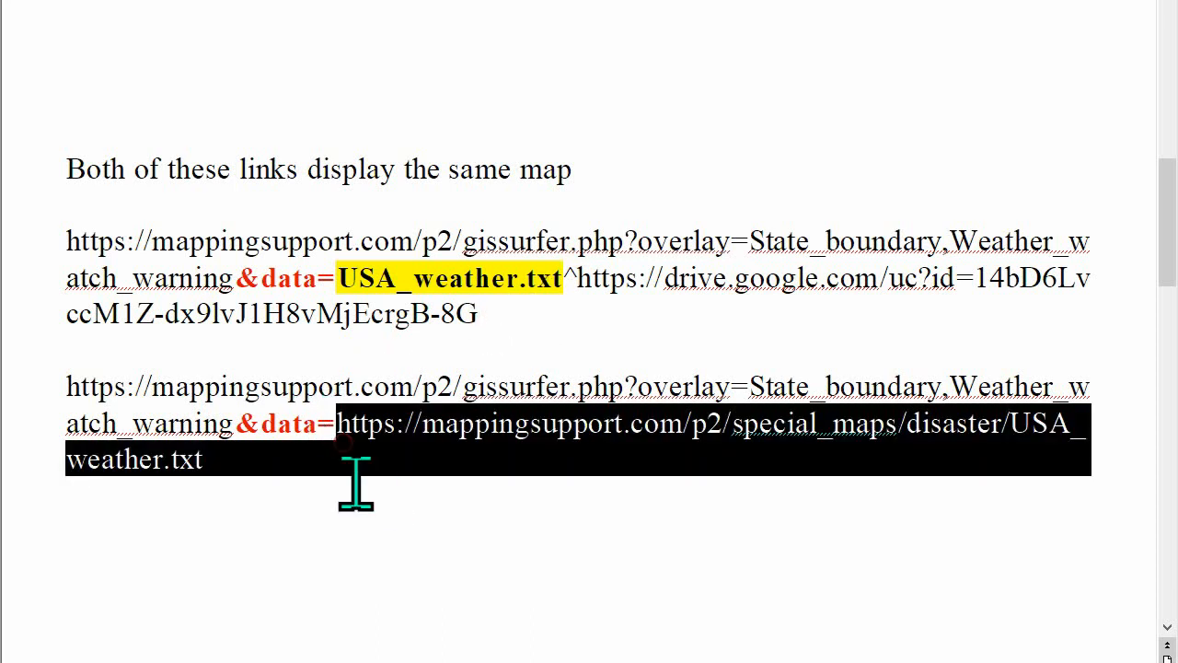
pyautogui.click(336, 526)
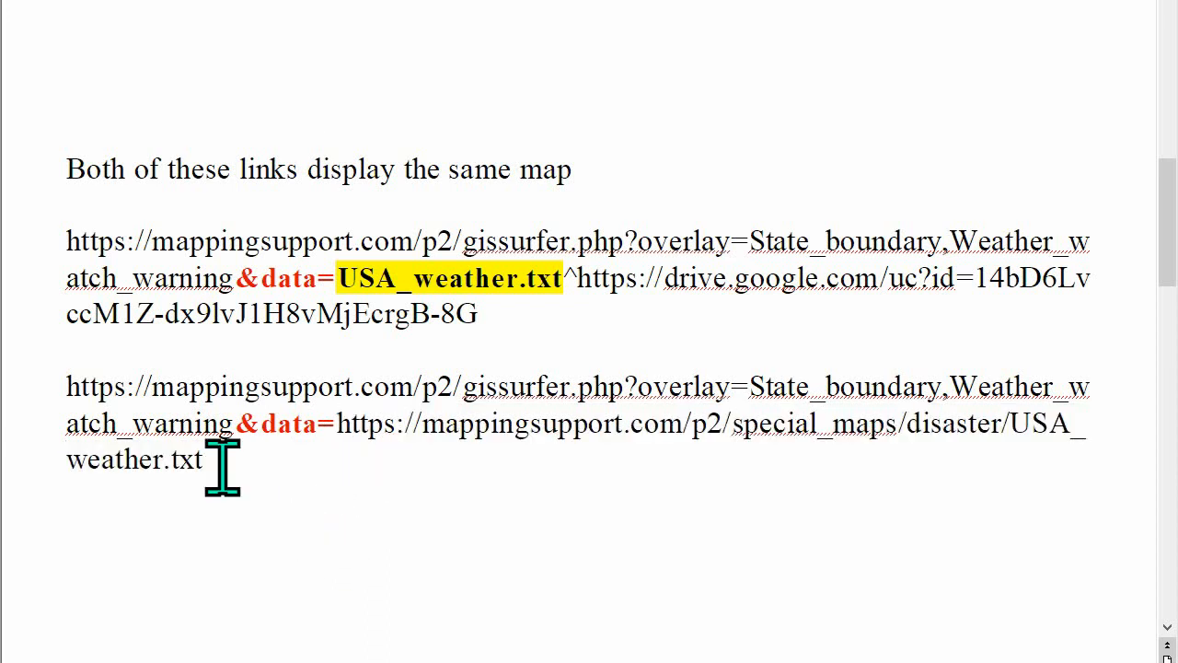
pyautogui.moveTo(170, 458); pyautogui.dragTo(201, 456)
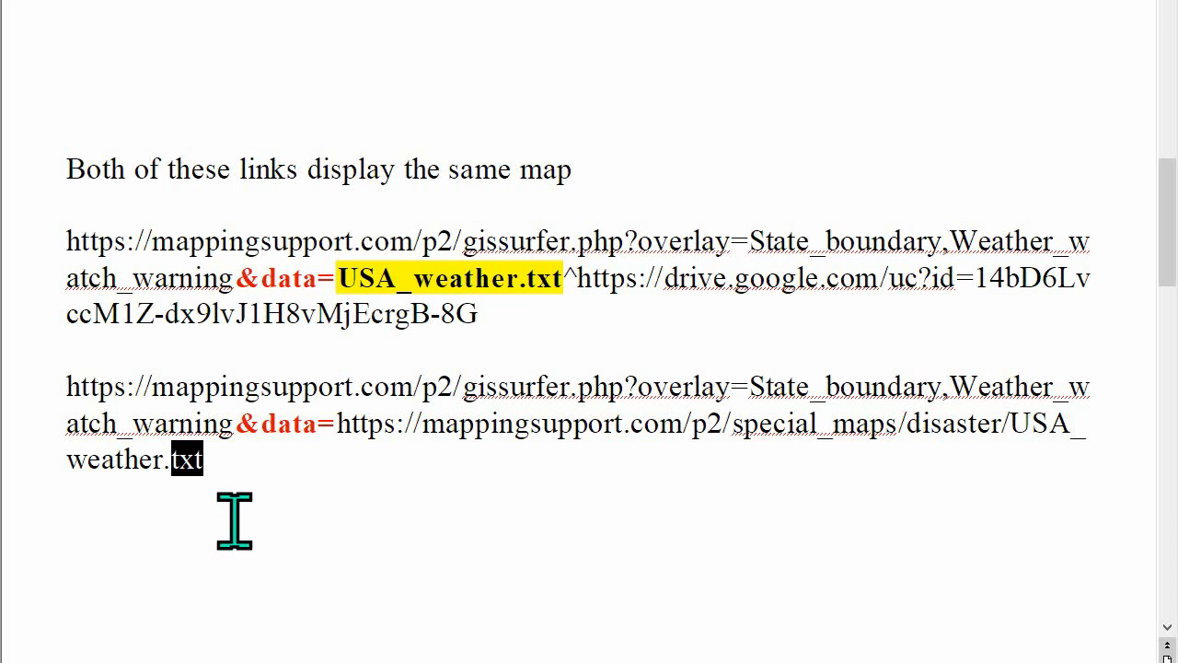
pyautogui.moveTo(331, 426); pyautogui.dragTo(335, 525)
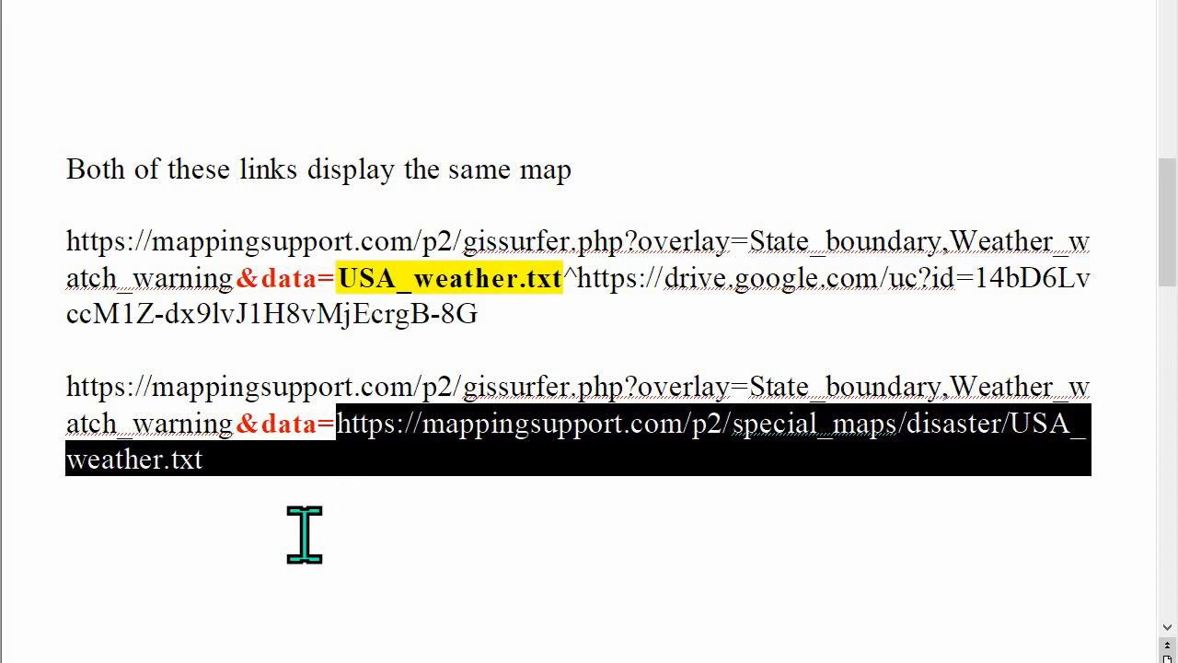
pyautogui.click(305, 534)
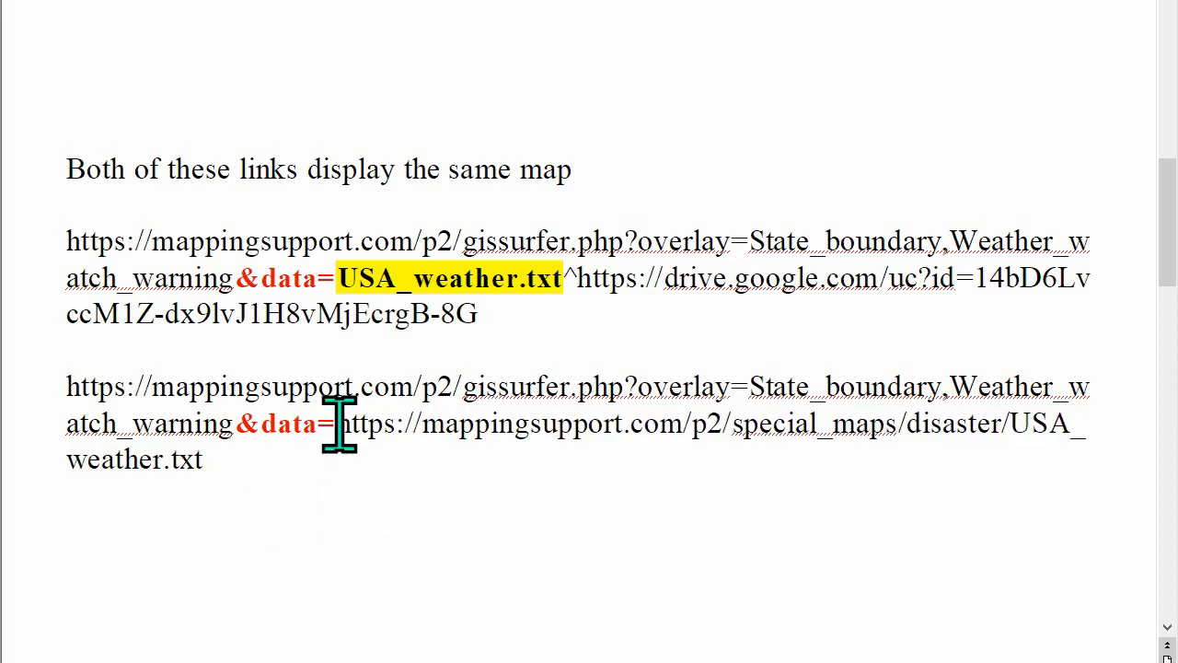
pyautogui.moveTo(339, 426); pyautogui.dragTo(336, 447)
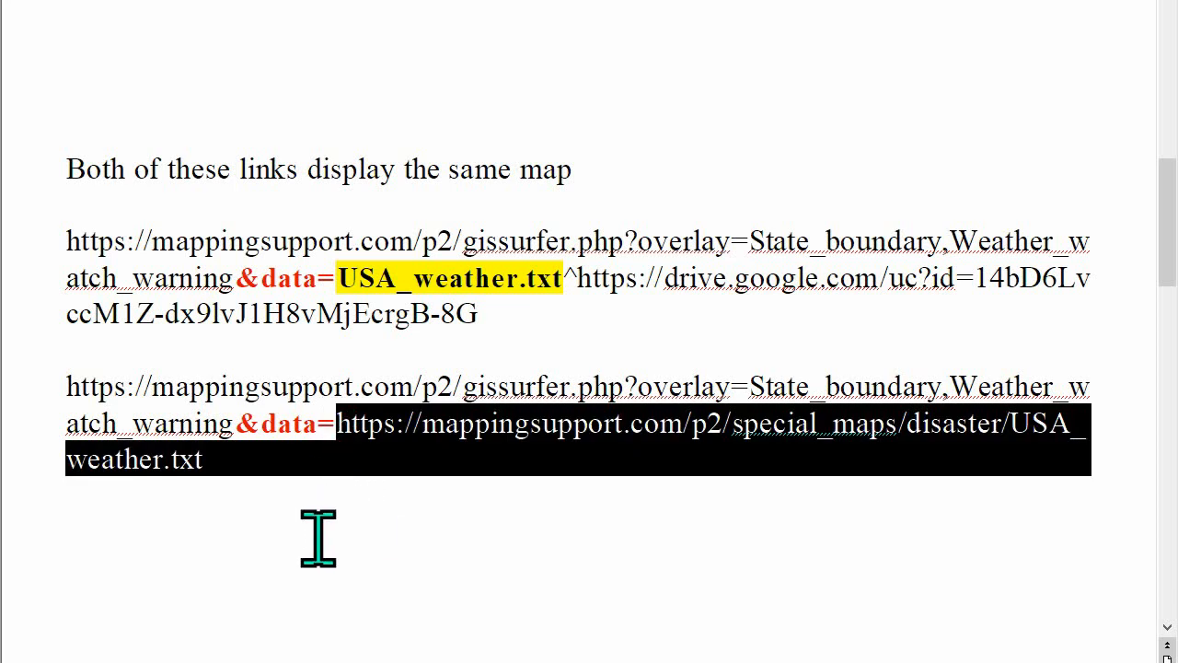
pyautogui.click(413, 560)
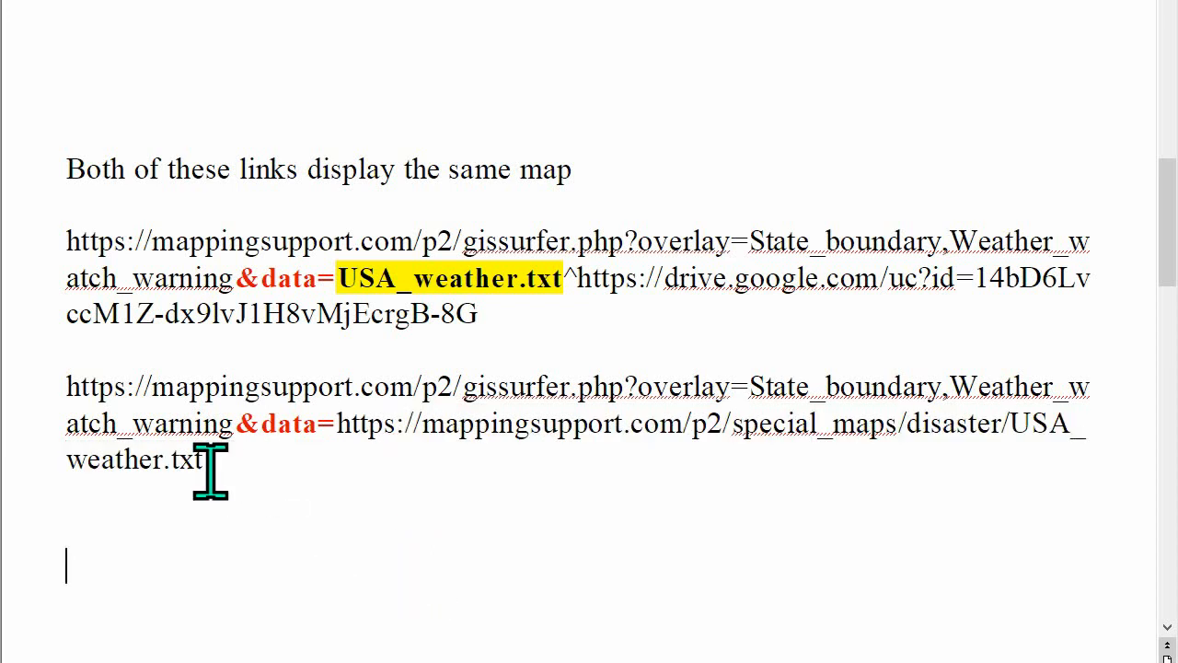
pyautogui.moveTo(174, 459); pyautogui.dragTo(224, 478)
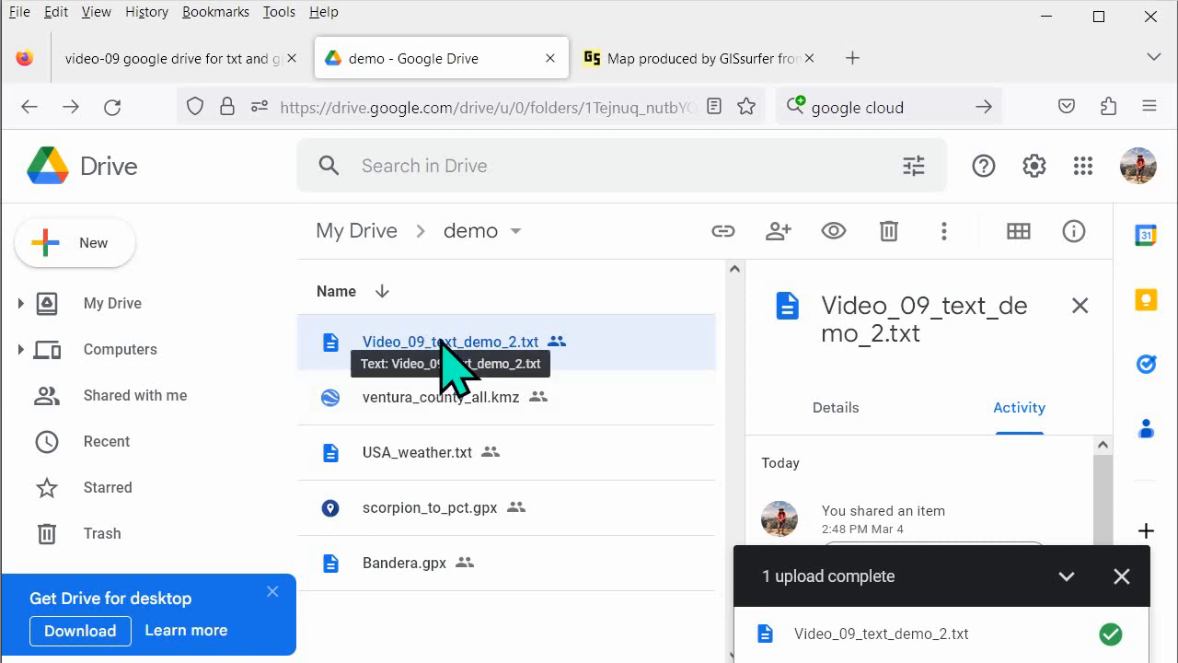
# Switch to Google Drive in Firefox and open Video_09_text_demo_2.txt from the demo folder with Text Editor
pyautogui.rightClick(442, 348)
pyautogui.moveTo(551, 225)
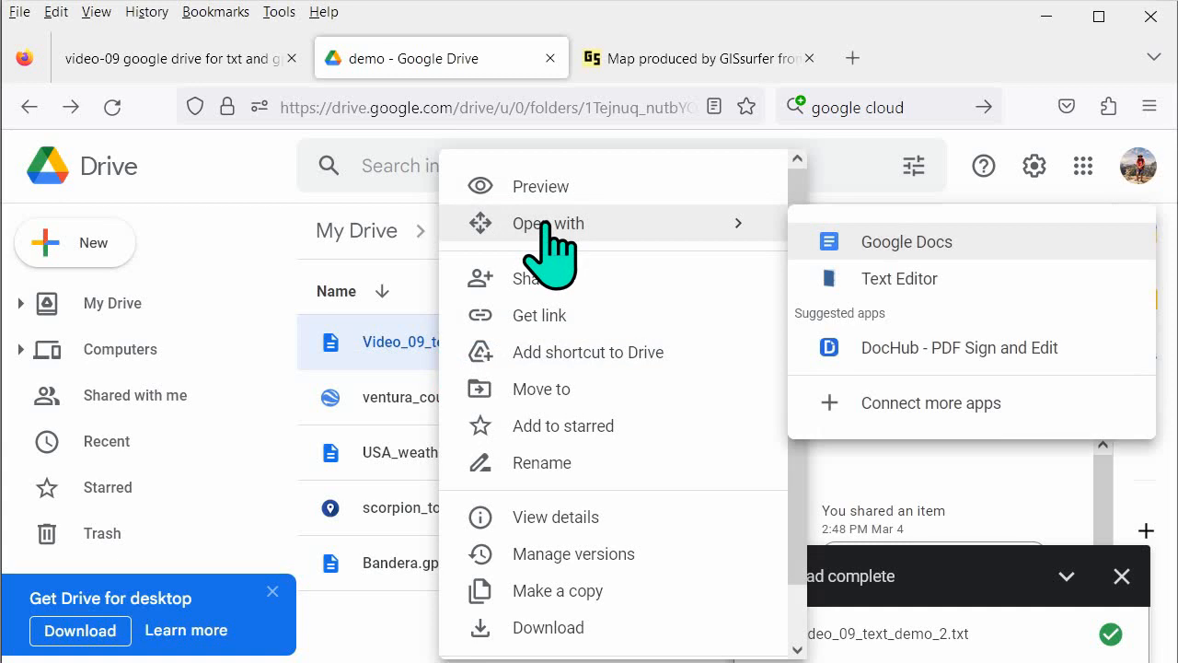
pyautogui.click(891, 280)
# Examine the overlay definitions in the text file, including the USFS_trails_green color value and the USFS_trails_black and USFS_road_open_black entries
pyautogui.moveTo(1148, 443); pyautogui.dragTo(1149, 567)
pyautogui.click(303, 520)
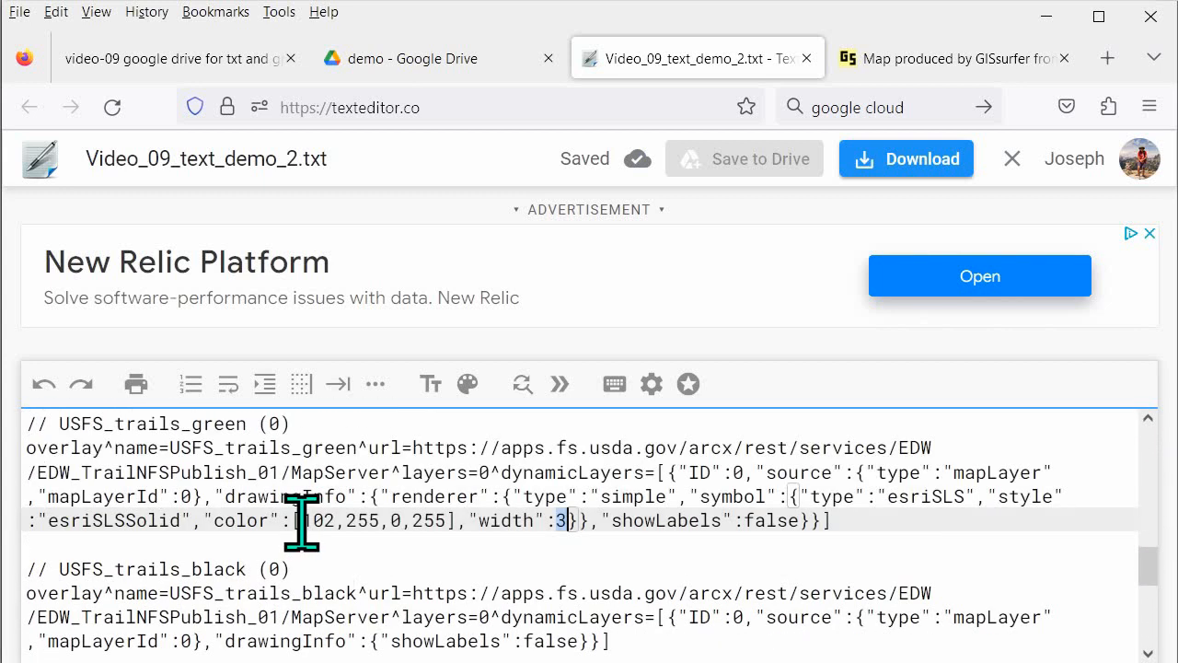
pyautogui.moveTo(294, 522); pyautogui.dragTo(451, 521)
pyautogui.scroll(-2, 366, 557)
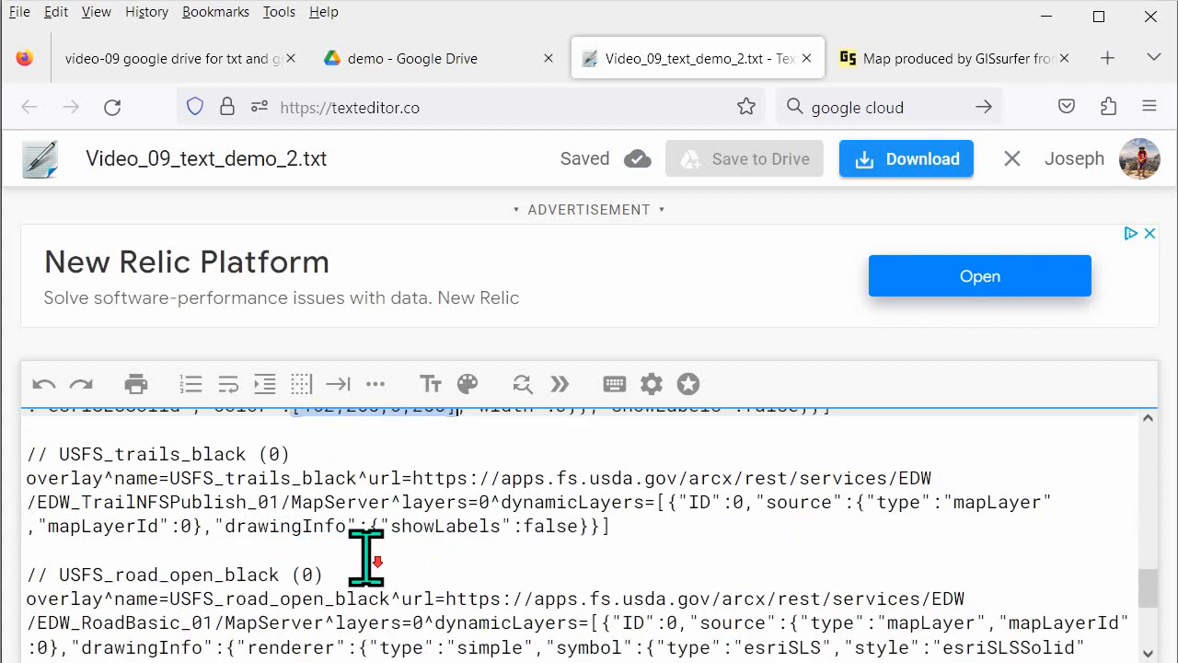
pyautogui.scroll(-3, 366, 557)
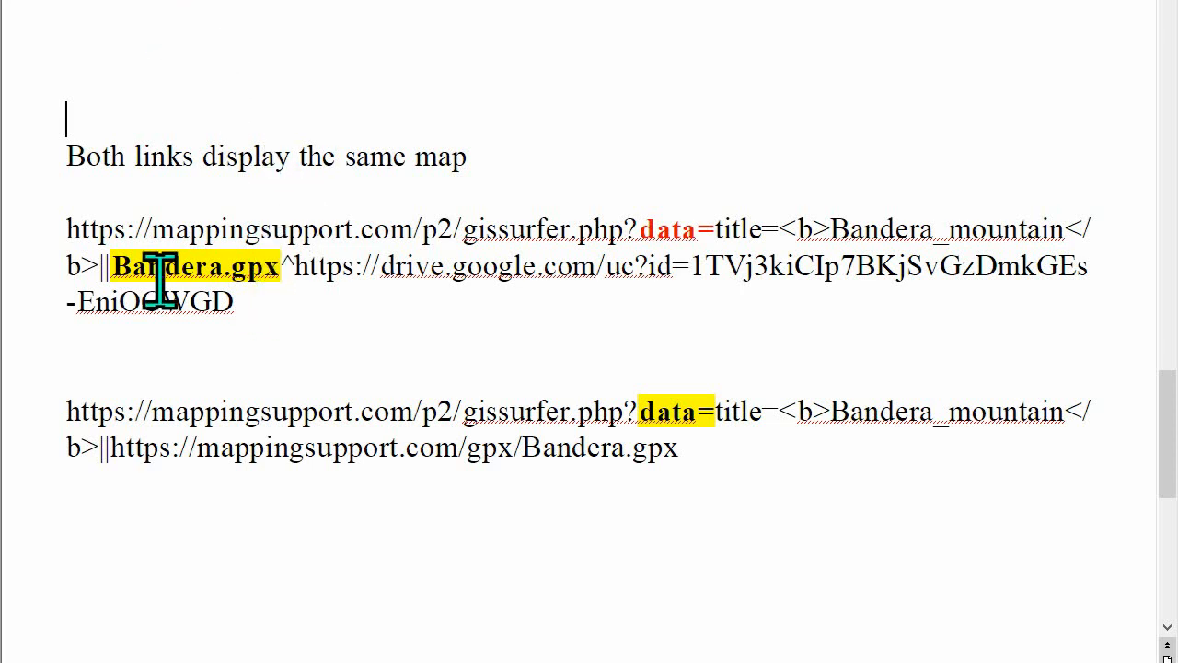
# Switch to the document comparing two Bandera.gpx map links and examine the Google Drive link's file name and .gpx extension
pyautogui.moveTo(113, 267); pyautogui.dragTo(213, 297)
pyautogui.click(267, 333)
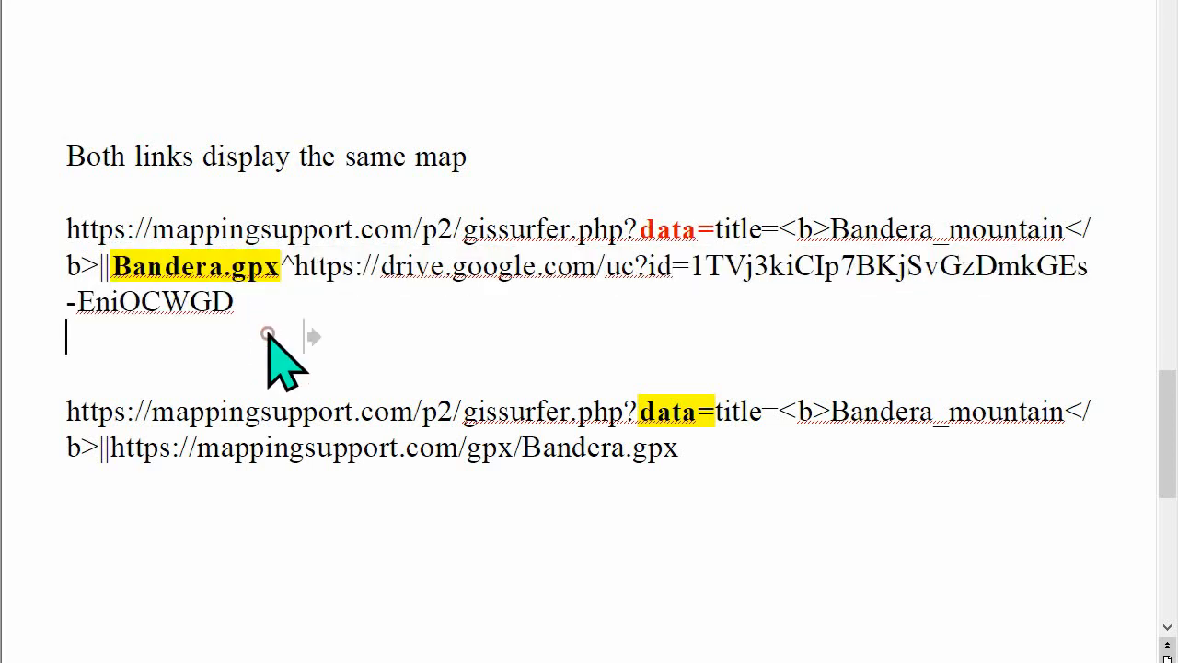
pyautogui.moveTo(224, 271); pyautogui.dragTo(282, 270)
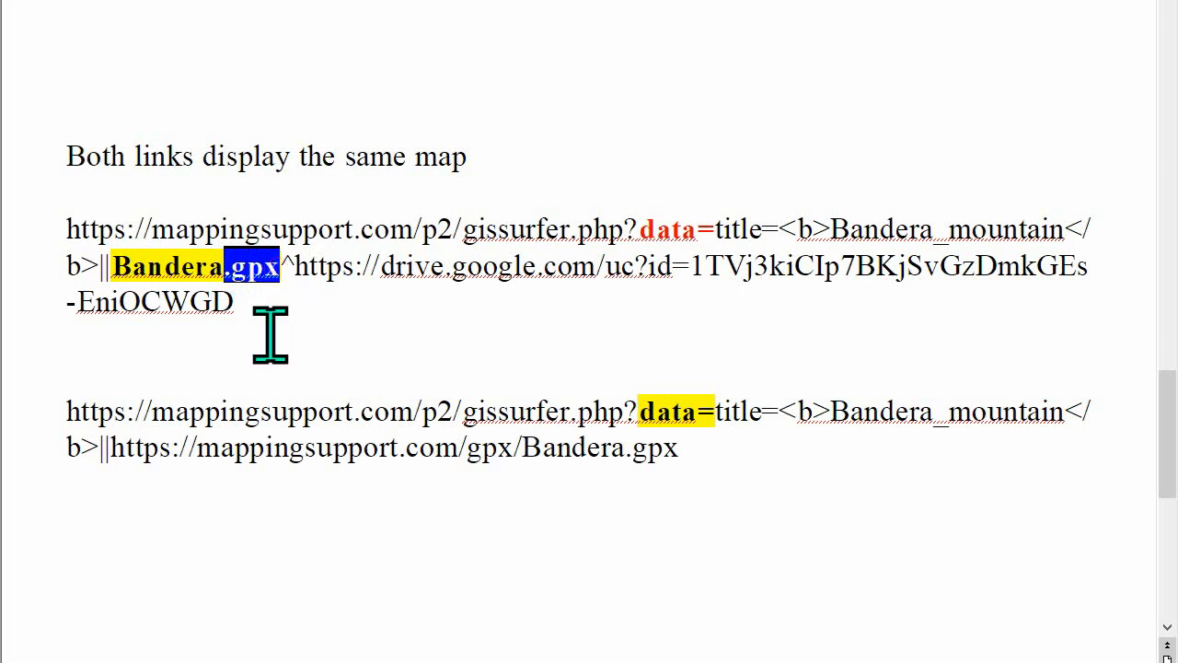